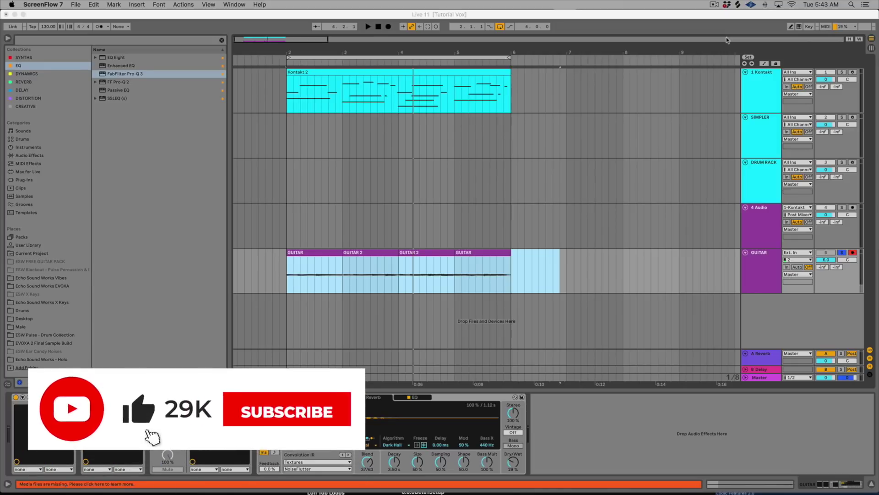
Bring Live to the front and select the GUITAR and GUITAR 2 clips on the GUITAR track in turn.
click(782, 251)
click(762, 273)
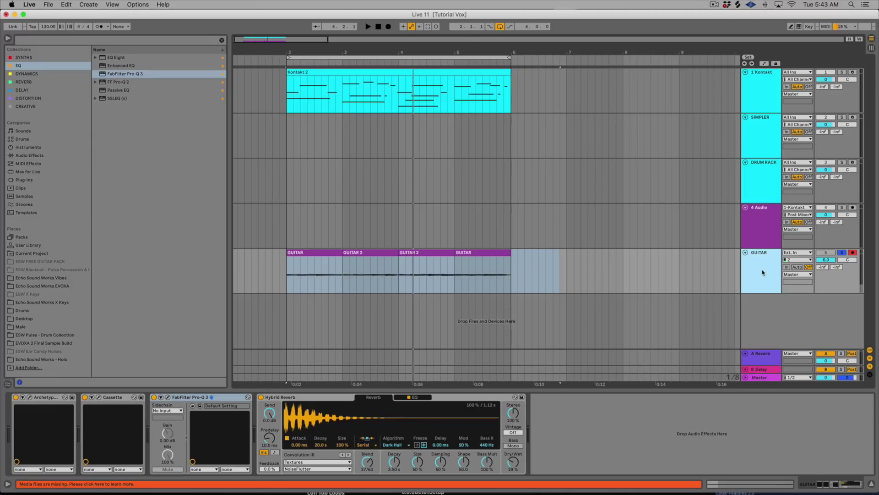
click(543, 264)
click(476, 252)
click(416, 255)
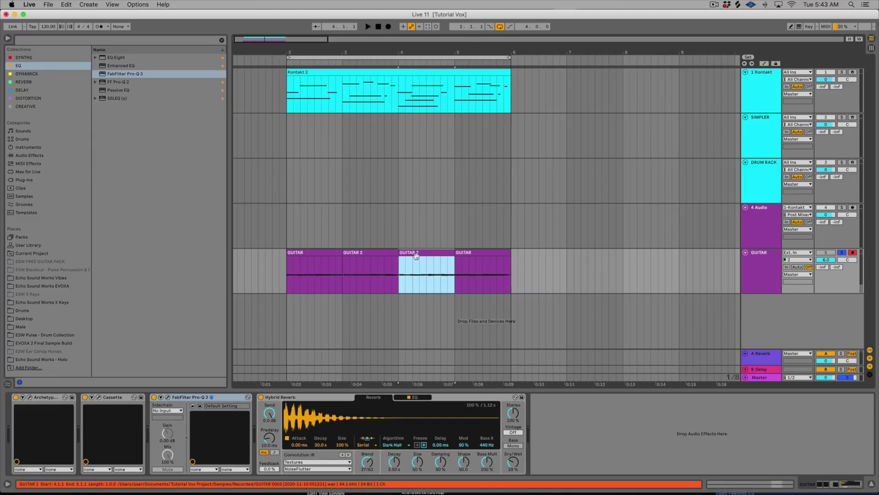
click(378, 261)
click(329, 254)
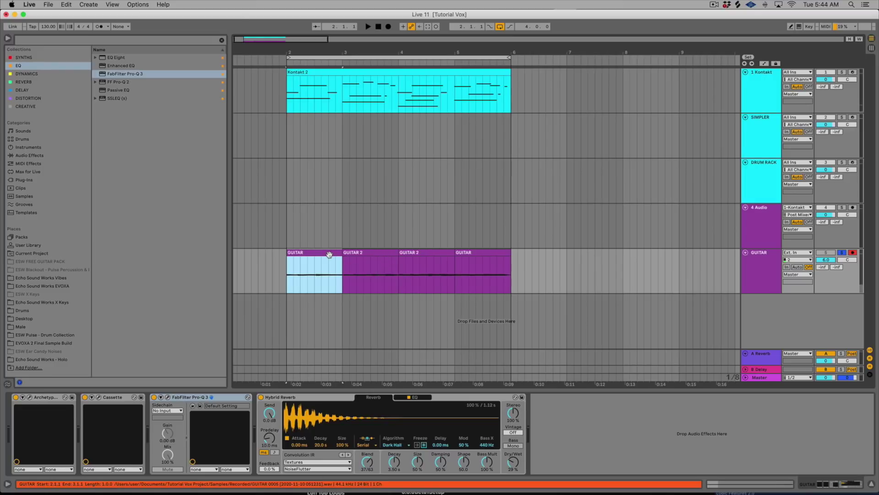
click(350, 253)
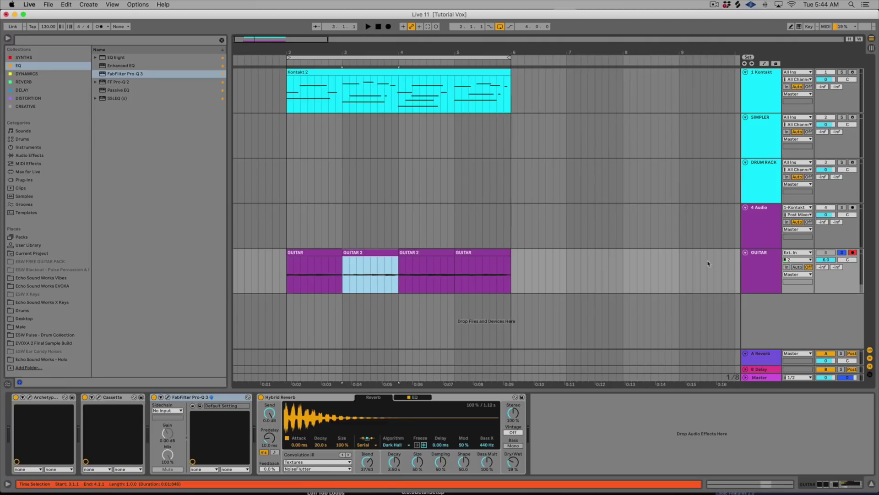
Play the GUITAR track from the first GUITAR clip at bar 2.
click(762, 282)
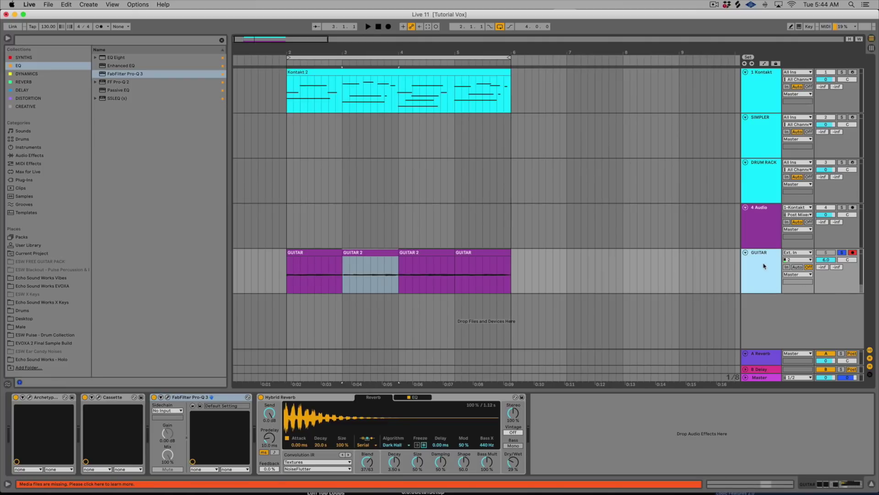
key(space)
click(308, 253)
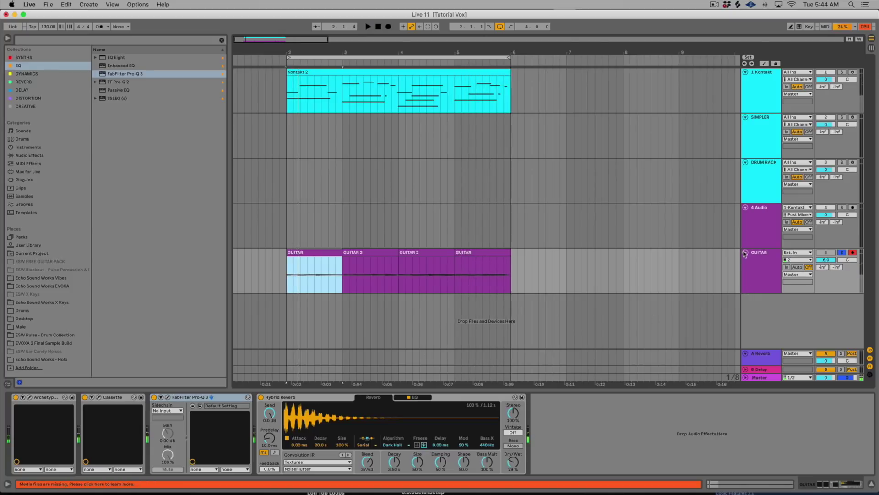
click(755, 261)
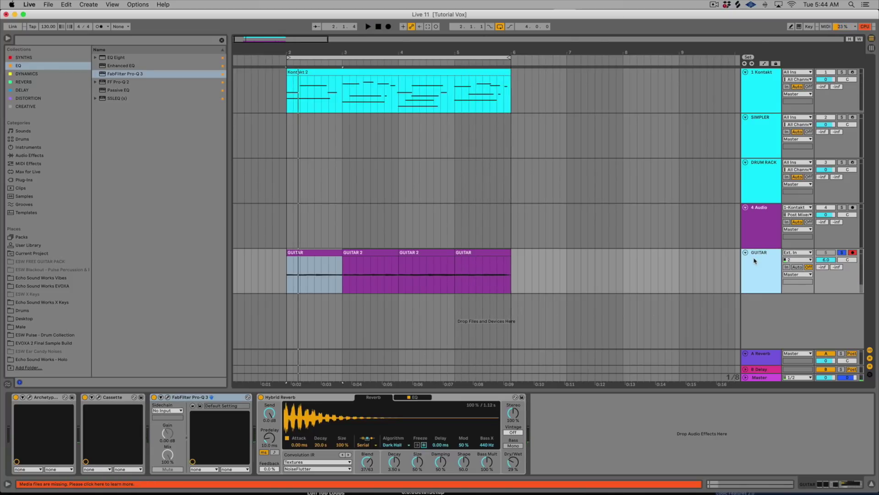
Show the GUITAR track's take lanes with Opt+Cmd+U.
right_click(755, 260)
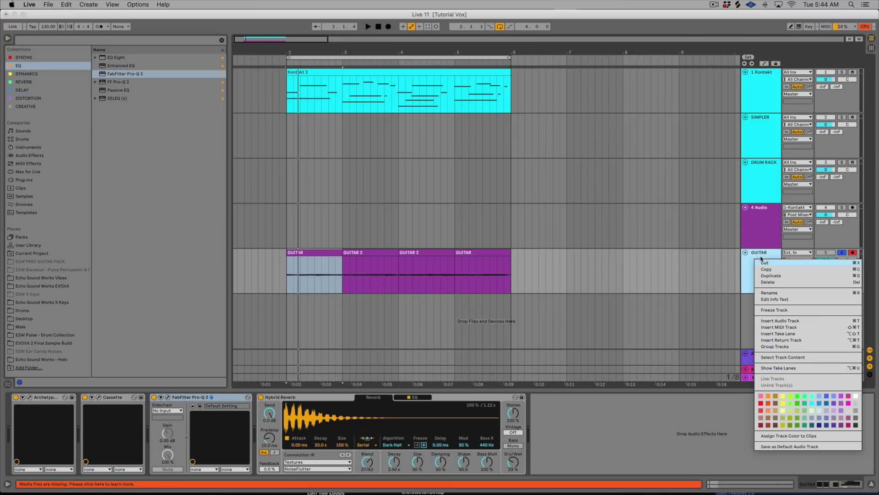
click(758, 249)
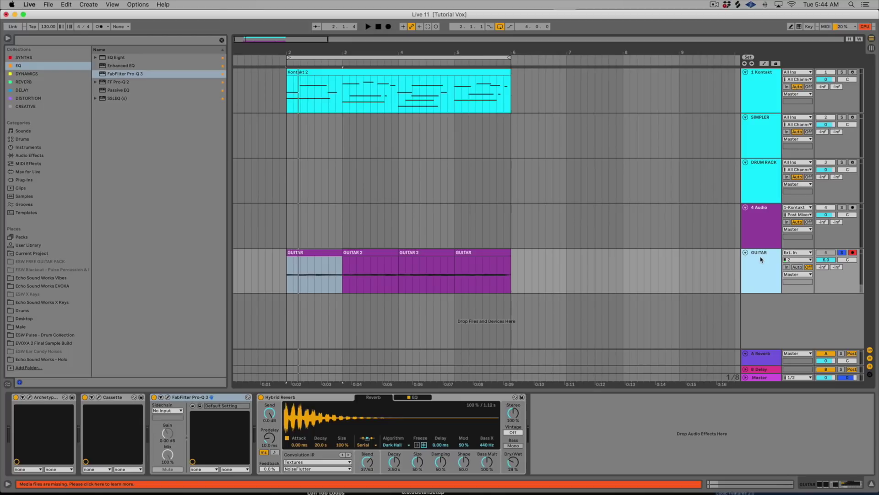
key(super+alt+u)
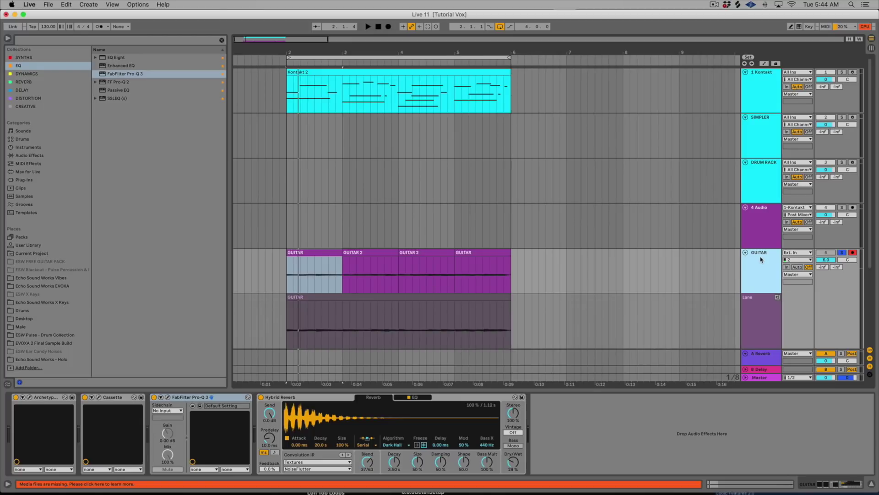
scroll(761, 259, down, 5)
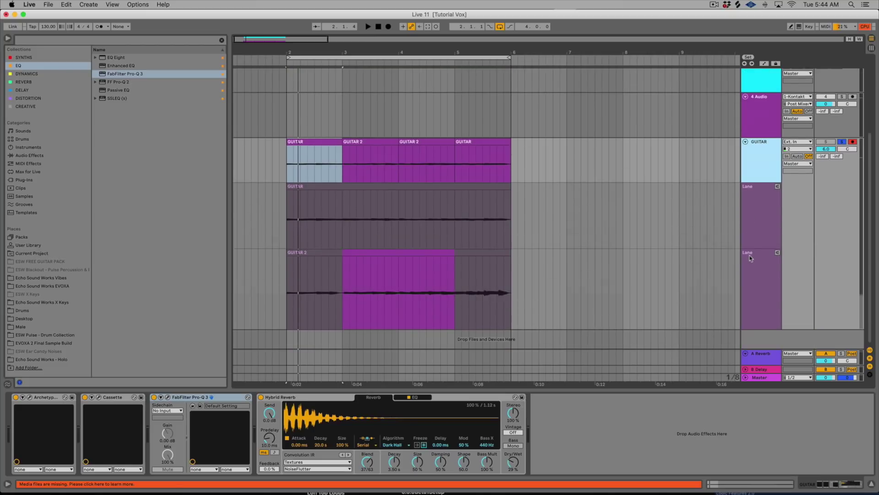
Try both take lanes, leaving the GUITAR take active and selected.
click(766, 216)
click(778, 187)
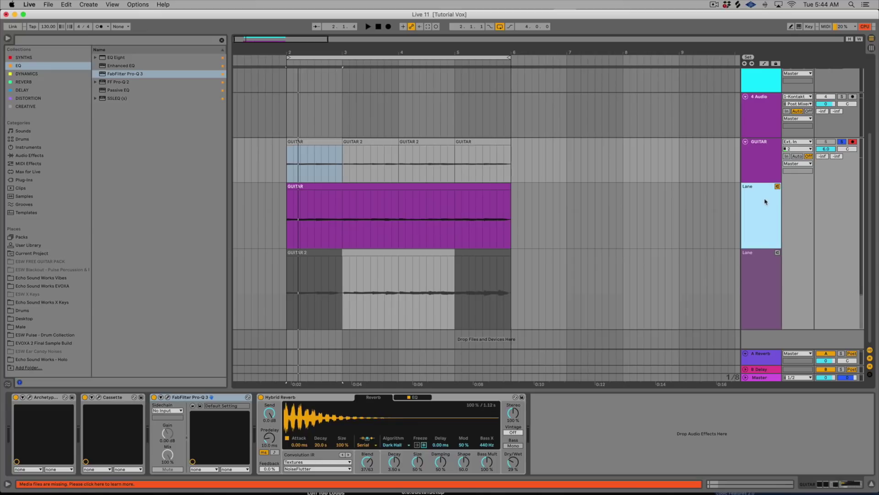
click(769, 243)
click(776, 201)
click(777, 252)
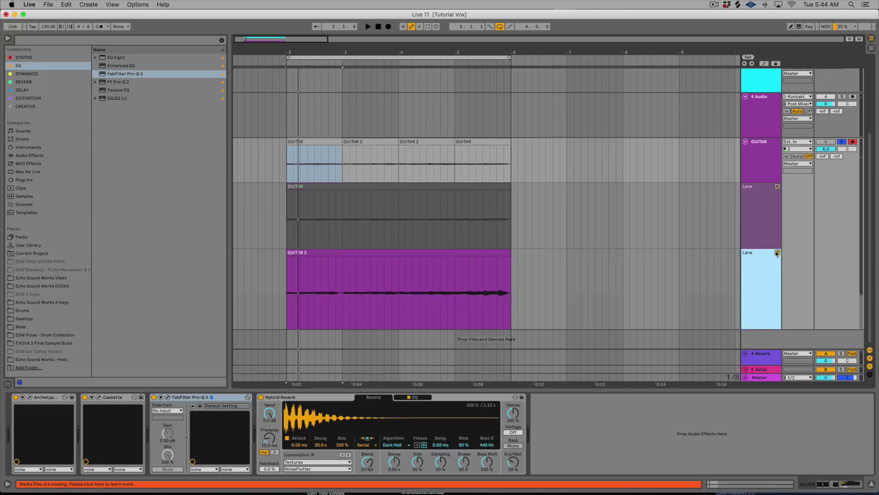
click(777, 186)
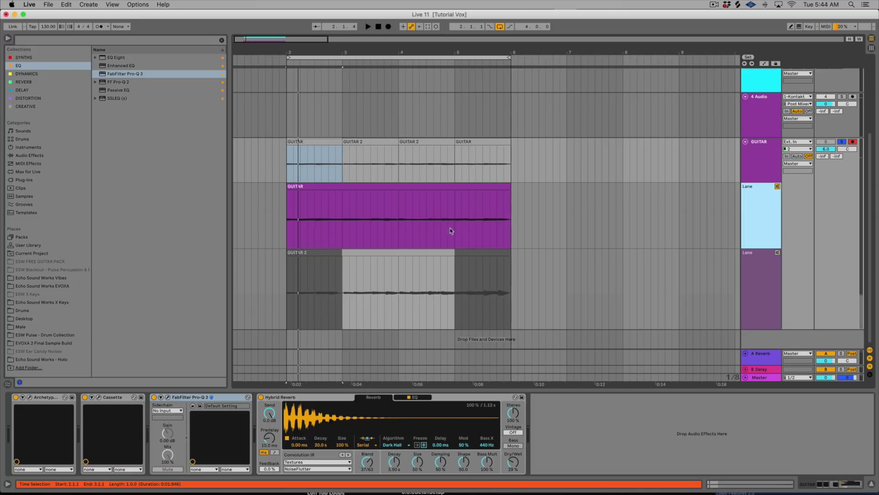
click(406, 187)
Play from bar 2 and change the GUITAR take's transpose from -12 to 1 semitone.
key(space)
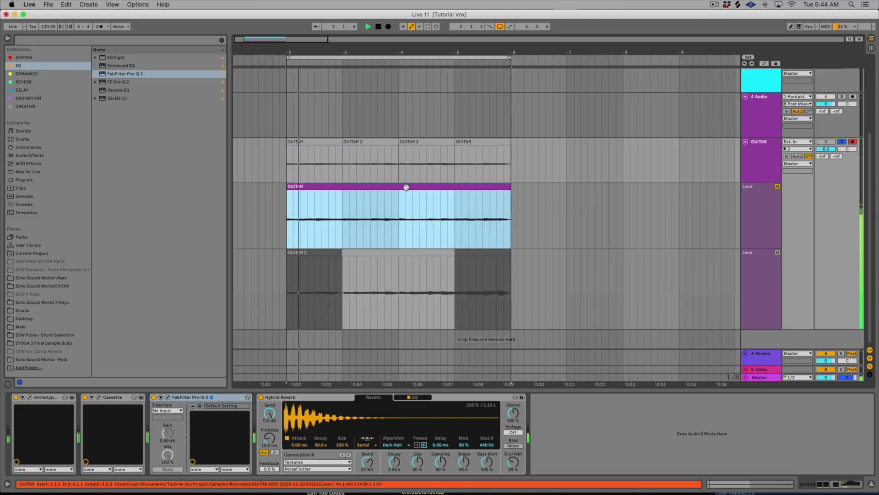
double_click(407, 187)
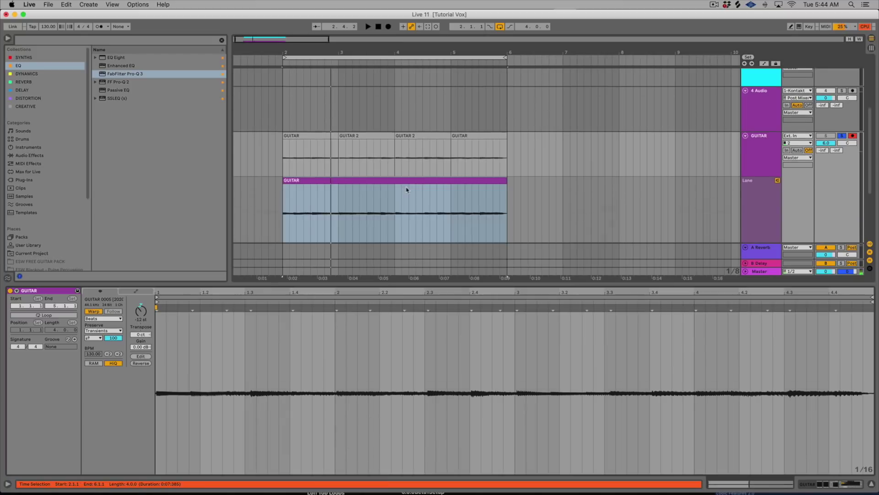
drag(146, 308, 145, 288)
key(shift+Tab)
Audition the takes and make GUITAR 2 the active take lane.
click(744, 209)
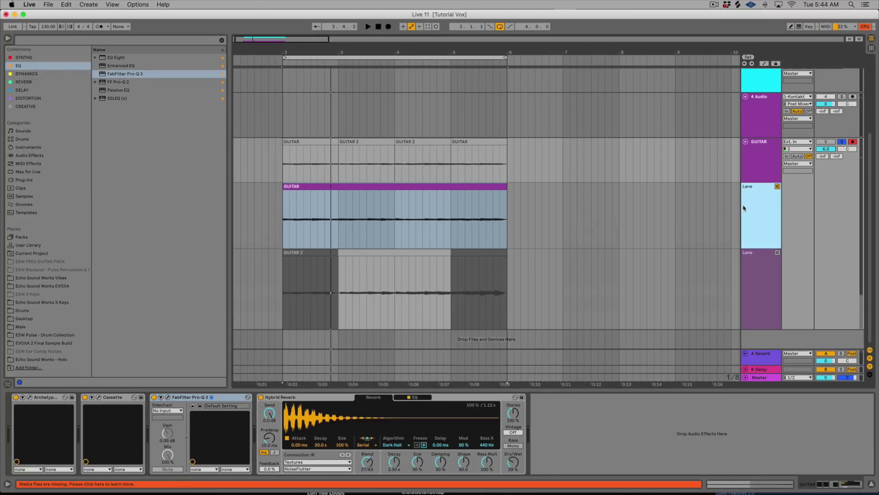
key(space)
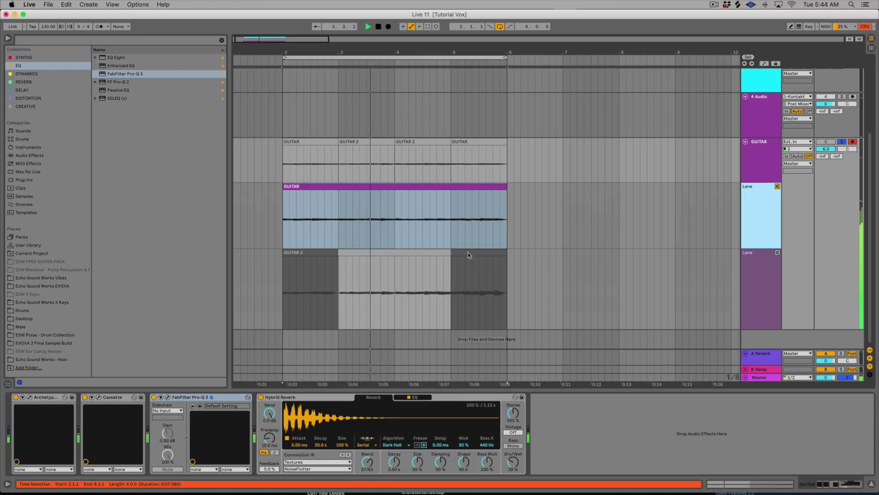
click(775, 264)
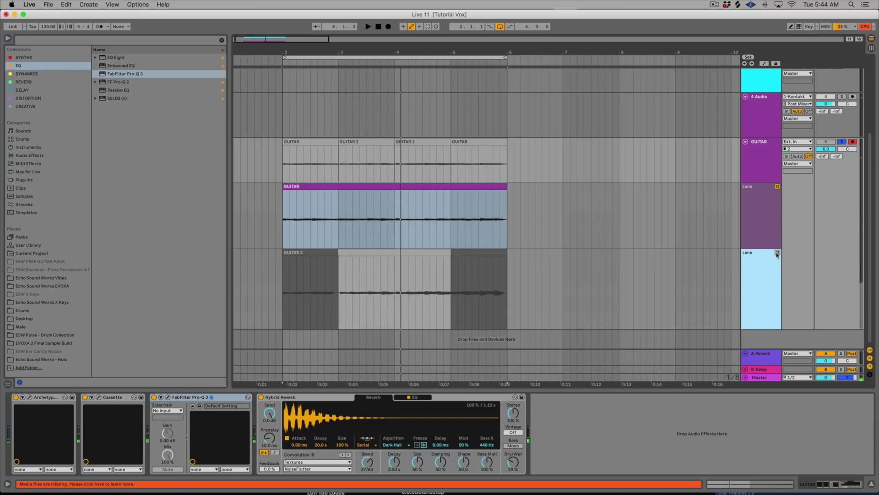
click(777, 254)
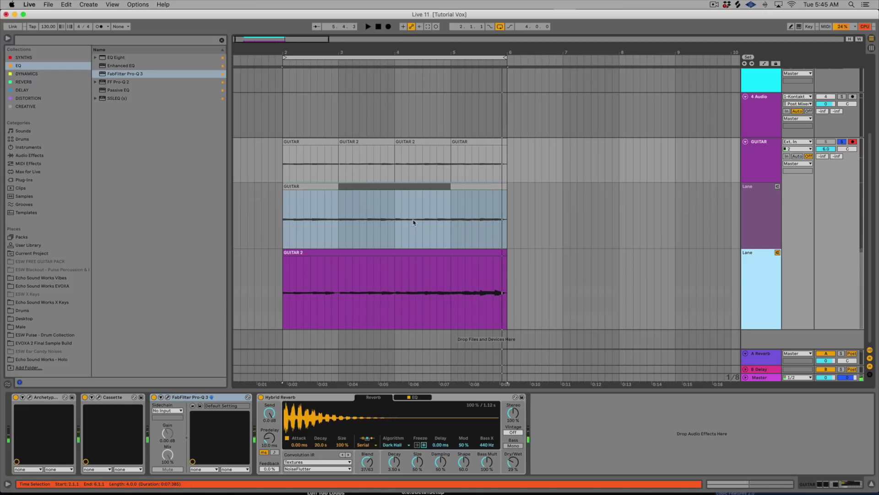
In Draw Mode, draw the GUITAR take over bars 4–6 and play the comp from bar 4.
click(755, 215)
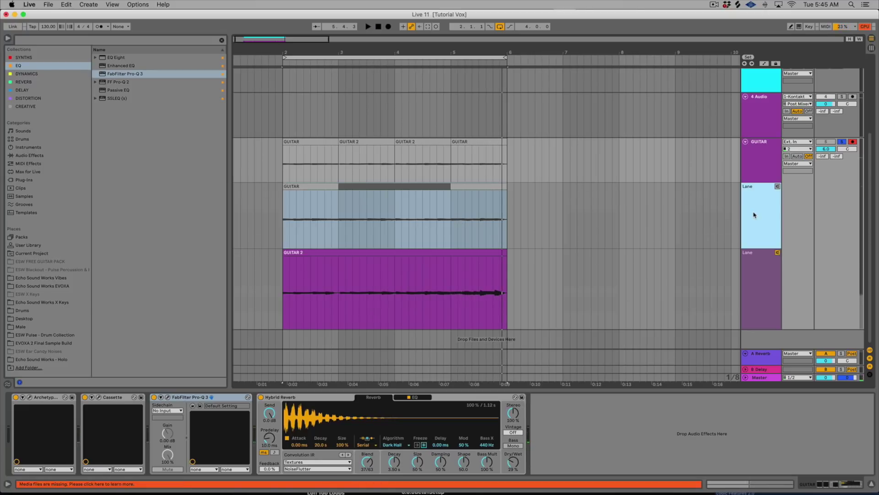
click(778, 254)
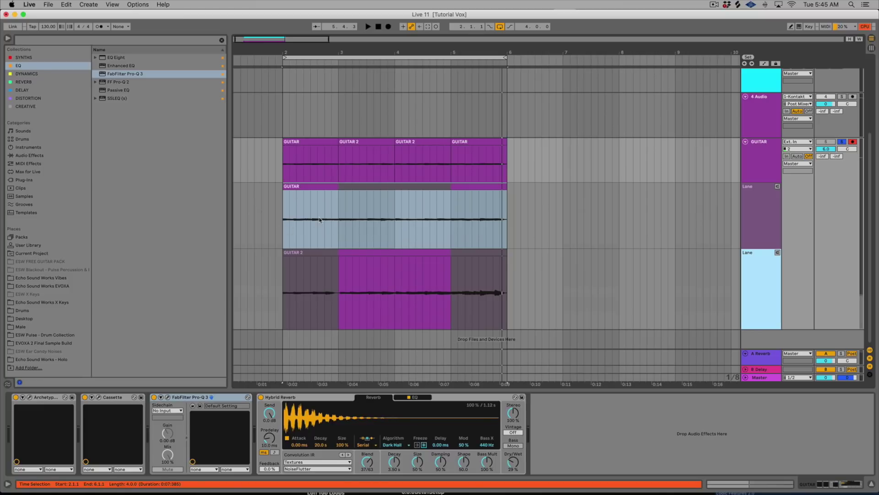
key(b)
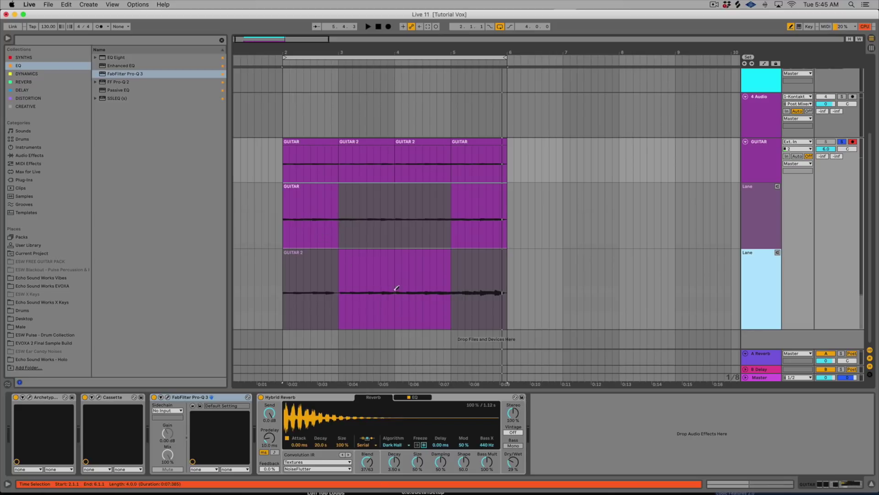
mouse_move(399, 237)
mouse_down()
mouse_move(526, 236)
mouse_move(510, 234)
mouse_up()
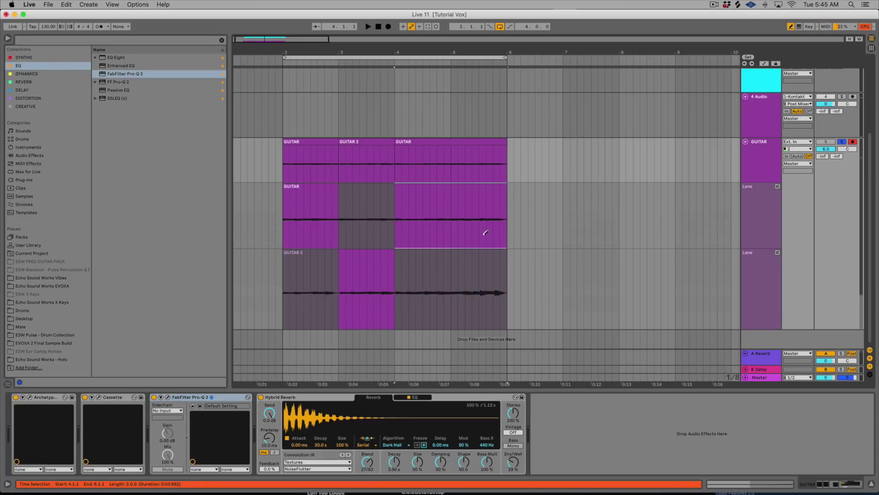
key(space)
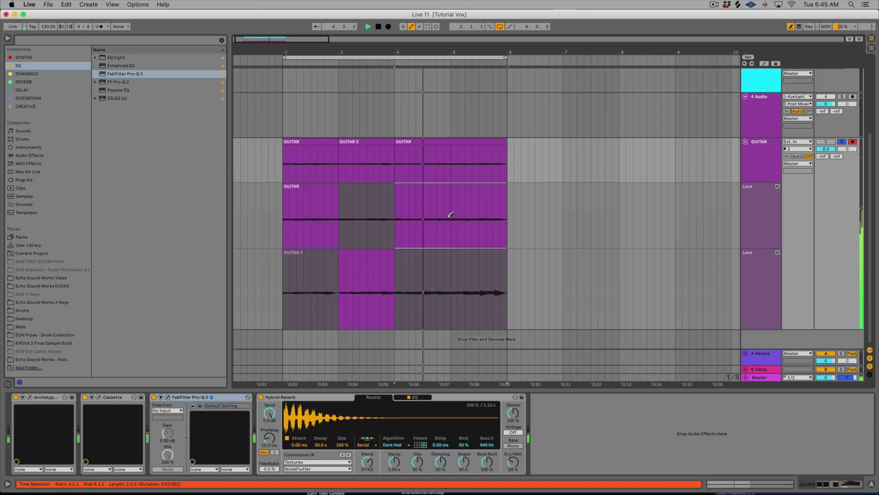
click(305, 141)
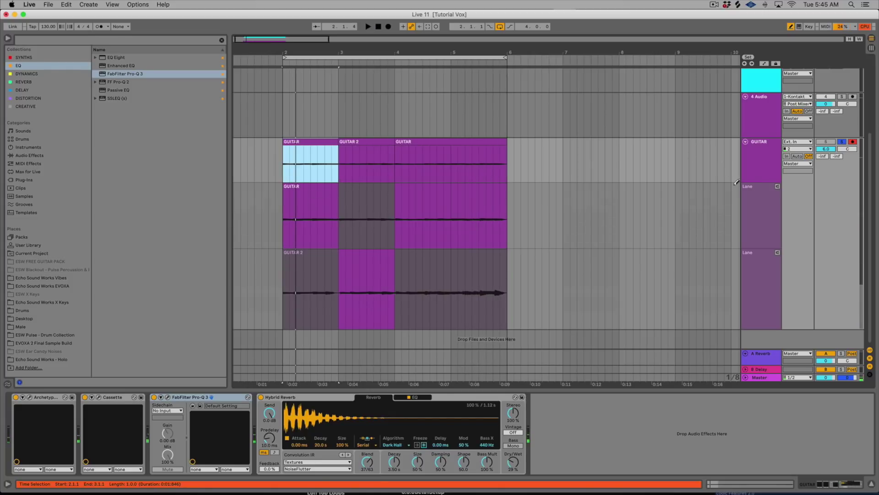
click(760, 170)
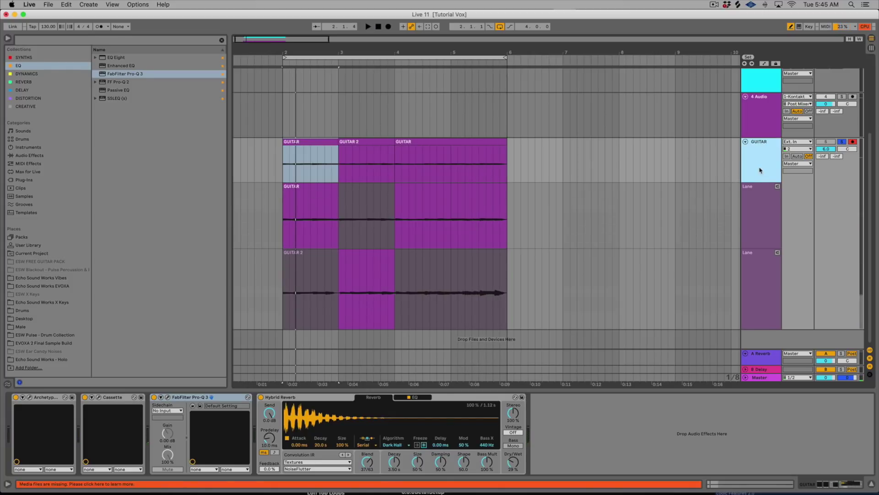
Unfold the GUITAR take lanes, turn off Draw Mode, and clear the time selection.
click(746, 142)
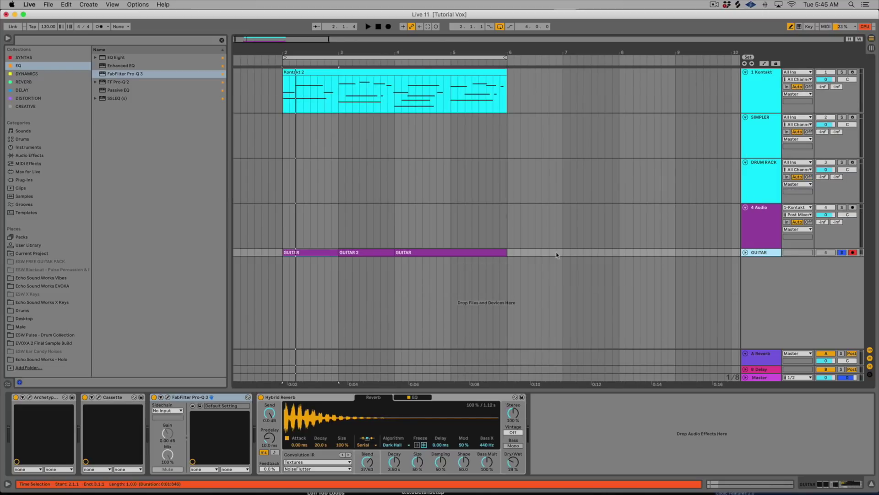
drag(518, 252, 272, 255)
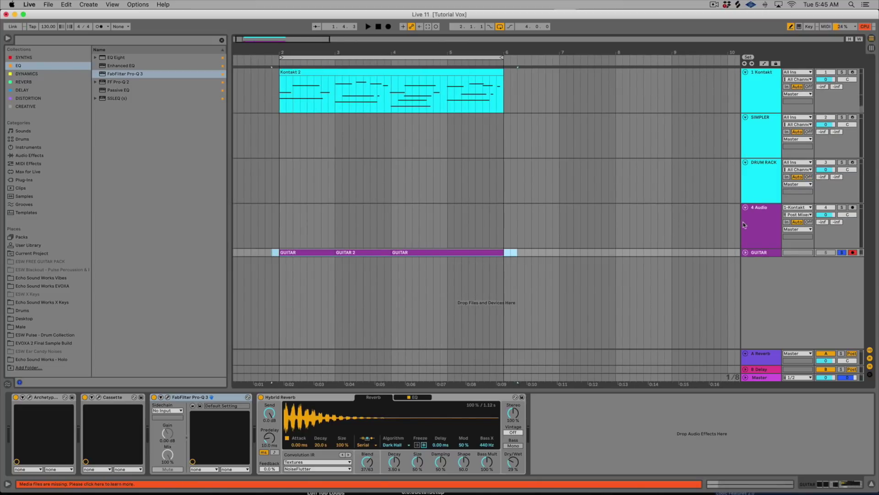
click(745, 252)
click(755, 302)
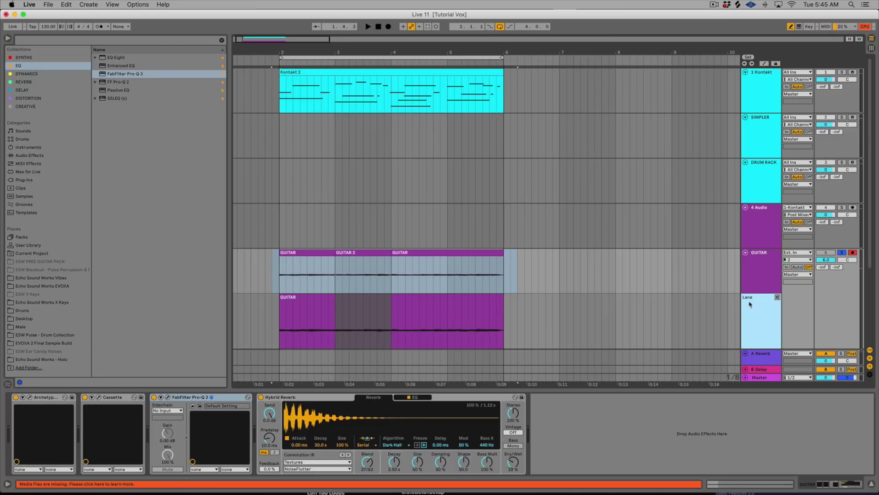
scroll(541, 291, down, 3)
key(b)
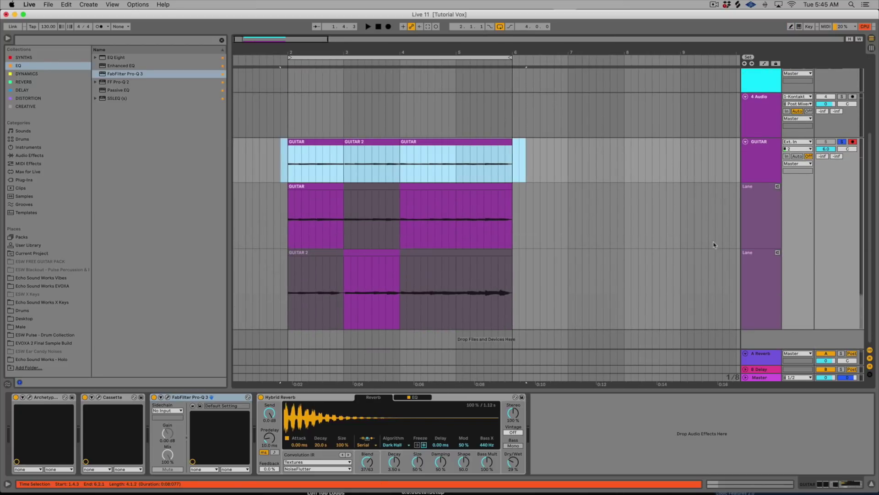
click(738, 230)
click(744, 228)
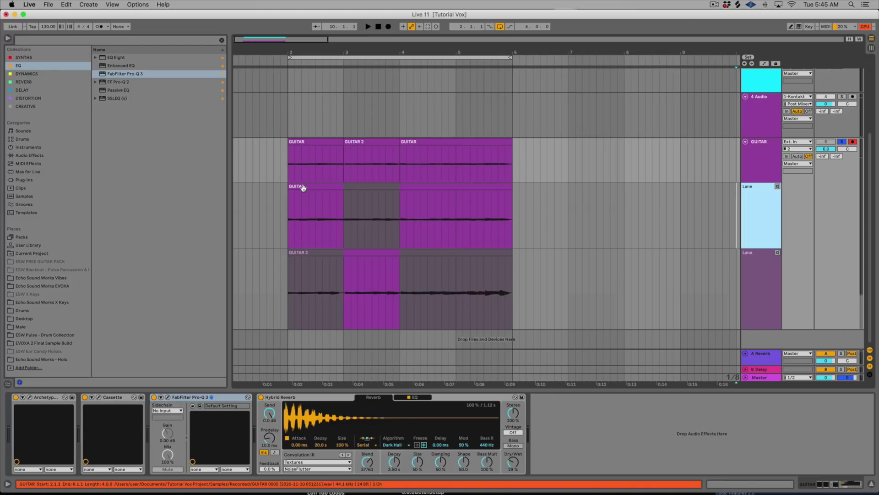
Transpose the GUITAR take to -4 st, then reset it to 0 st.
double_click(303, 188)
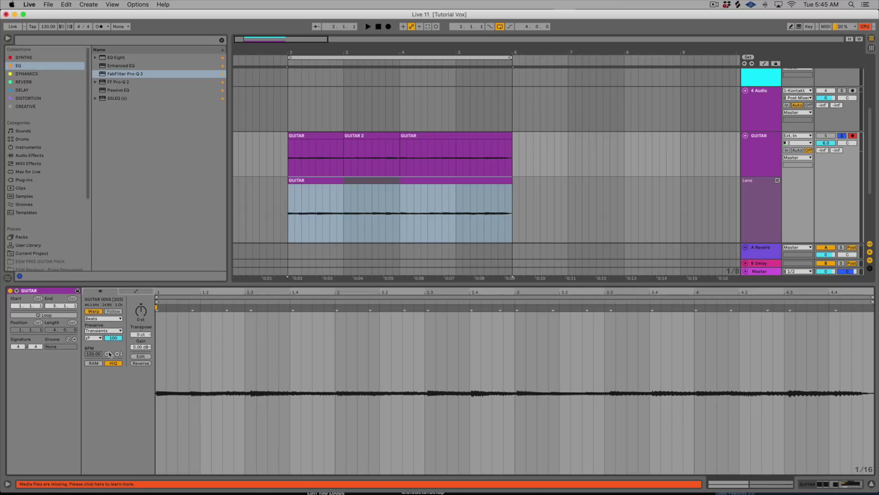
drag(141, 312, 141, 320)
scroll(323, 191, down, 3)
click(323, 191)
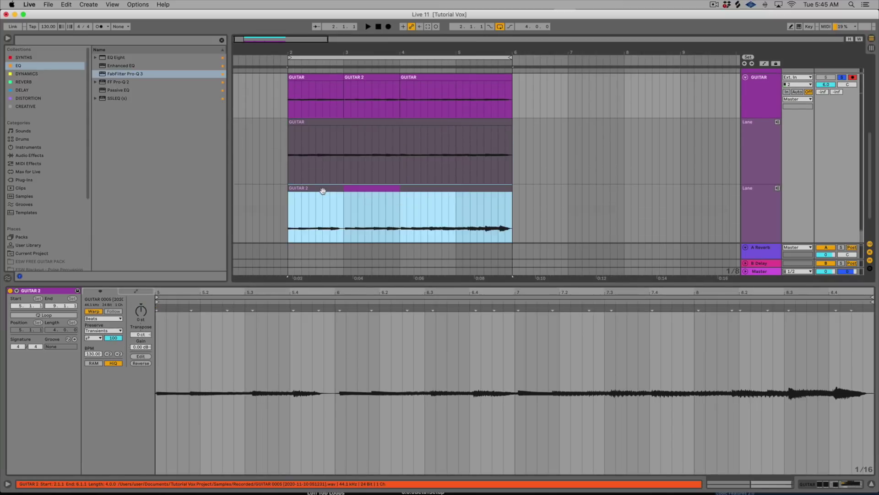
click(314, 121)
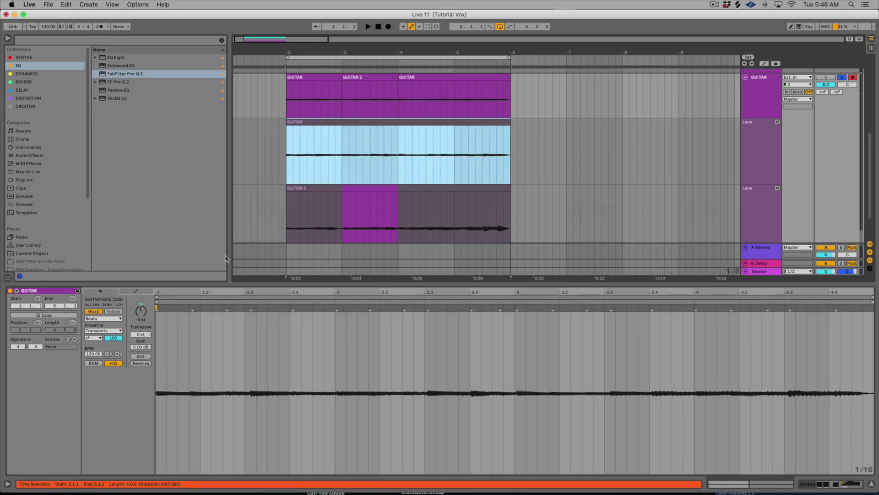
drag(144, 316, 144, 311)
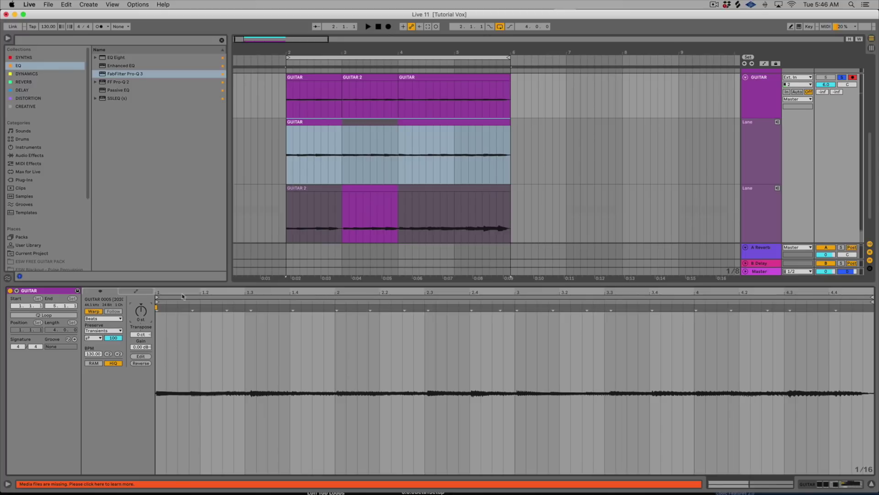
Fold the GUITAR track's take lanes away and move up to the Kontakt track.
key(shift+Tab)
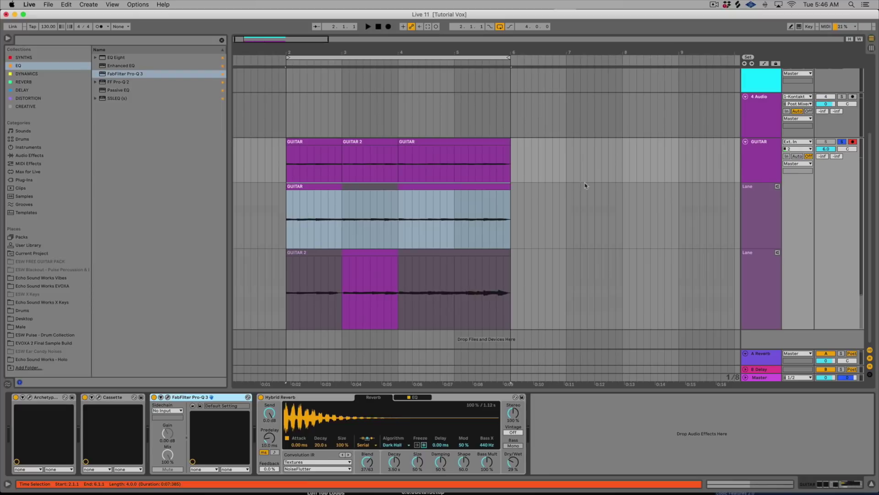
click(756, 168)
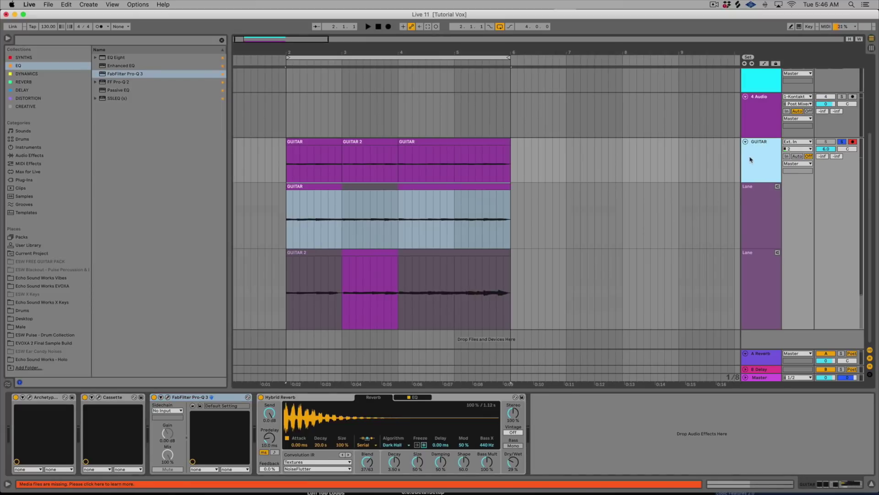
click(746, 142)
key(Up)
key(Up)
key(Up)
key(Up)
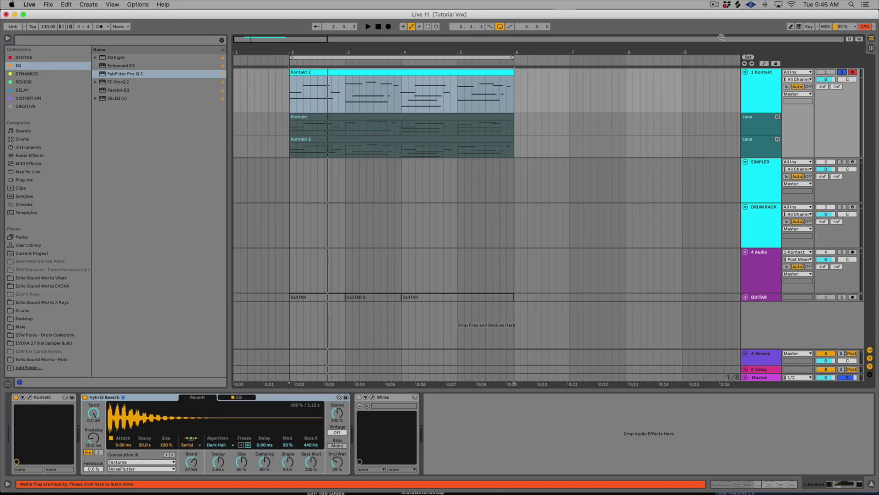
Open the Loft Piano window, audition the first Kontakt take, then make Kontakt 2 active.
click(756, 73)
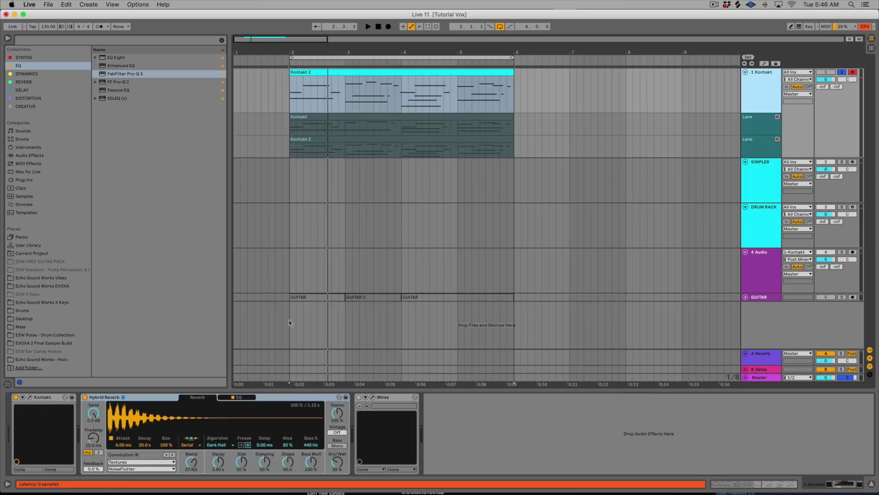
drag(507, 128, 733, 202)
click(768, 126)
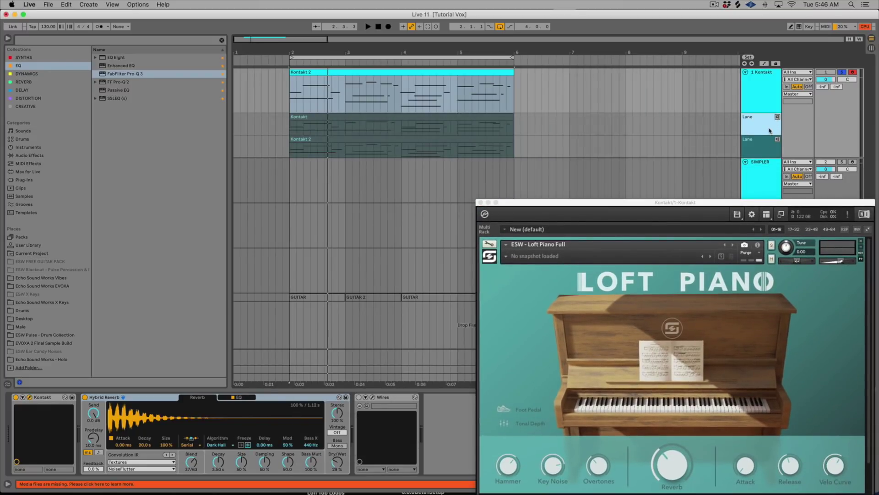
click(777, 117)
key(space)
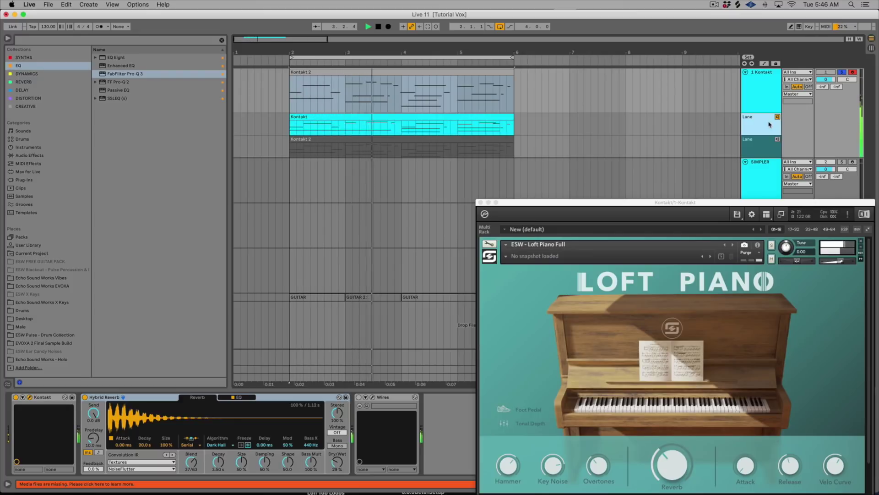
click(772, 138)
click(777, 139)
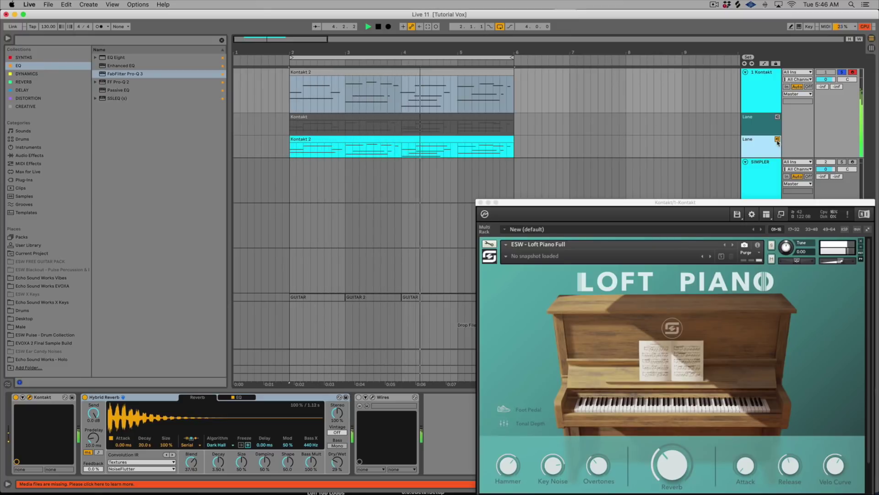
click(766, 214)
drag(566, 220, 515, 98)
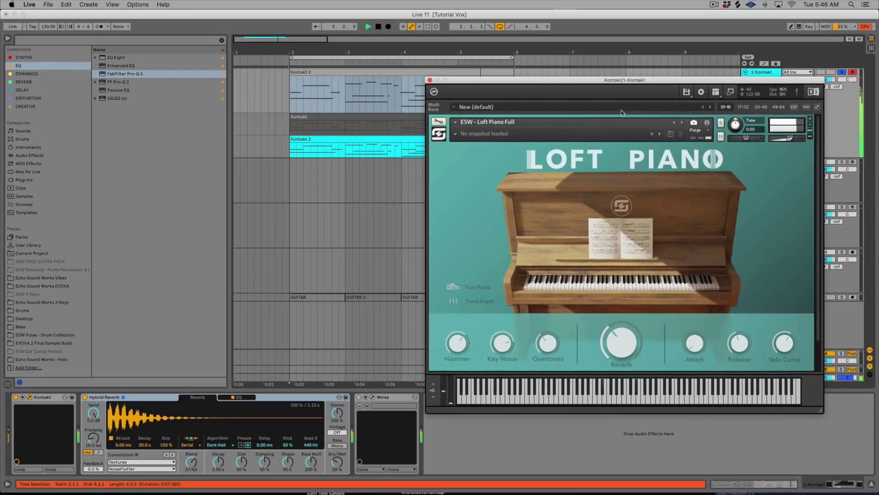
Stop playback and move the Loft Piano window aside.
key(space)
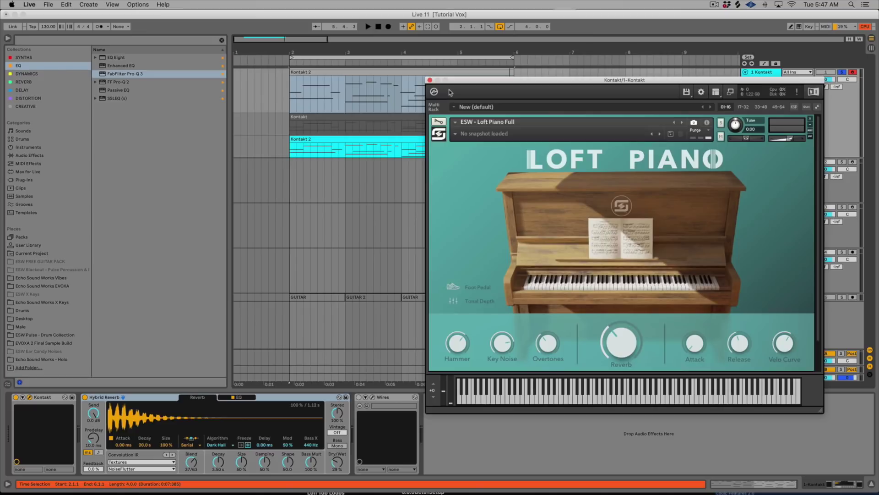
drag(457, 84, 396, 91)
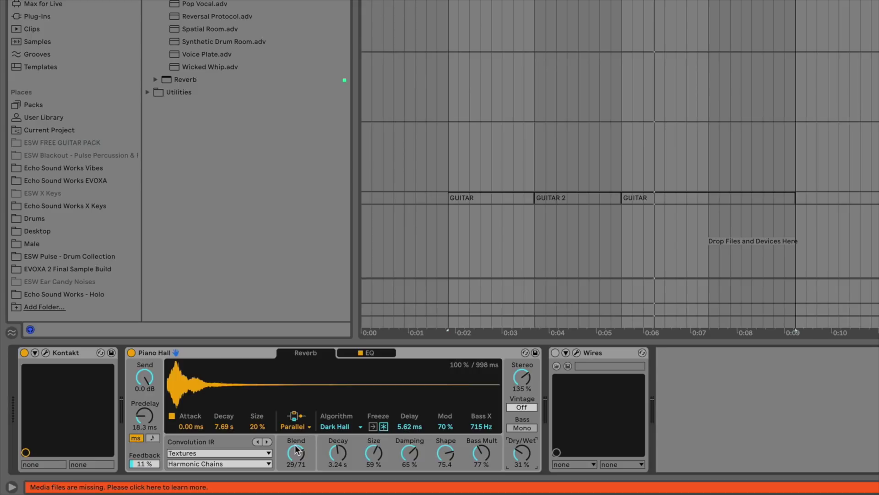
Browse the reverb's algorithm and IR menus, keeping Dark Hall and Textures.
click(337, 426)
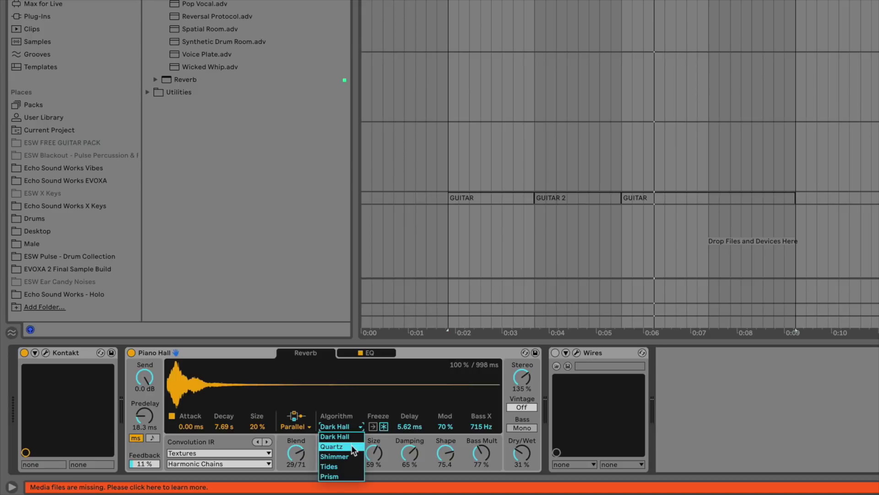
click(219, 449)
click(219, 450)
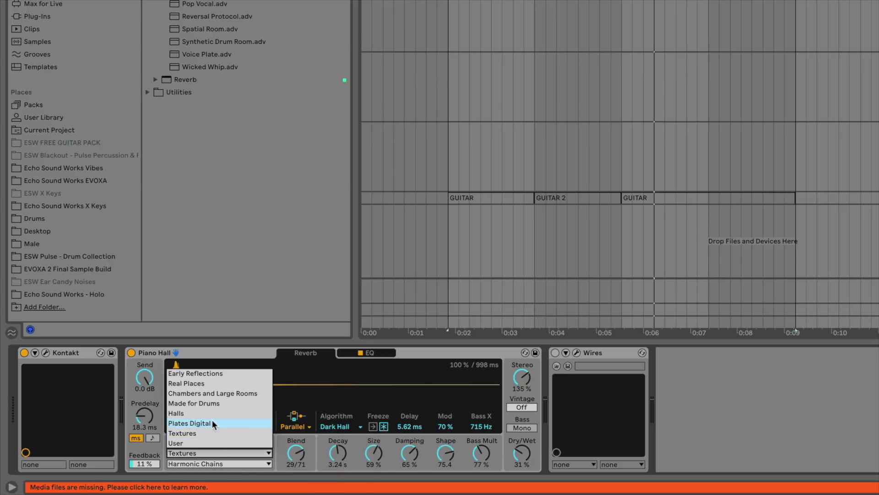
click(353, 456)
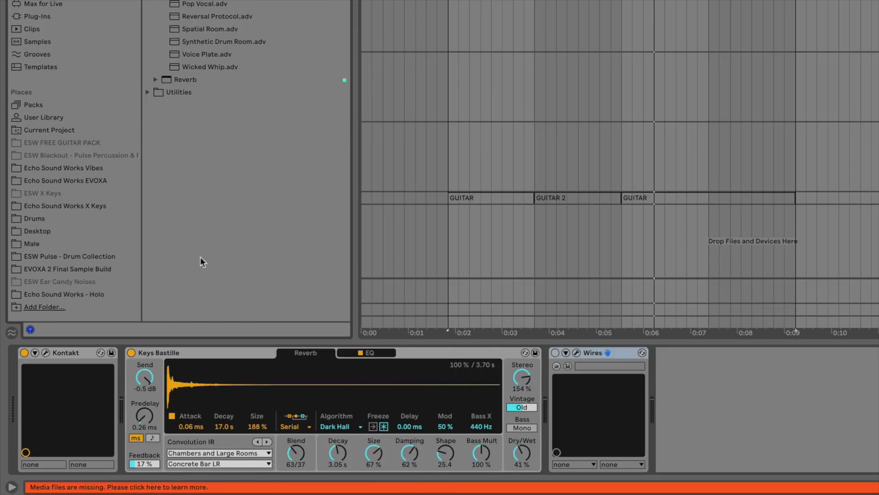
Switch to the Keys Bastille preset and set Dry/Wet to 31% and Blend to 63/37.
key(space)
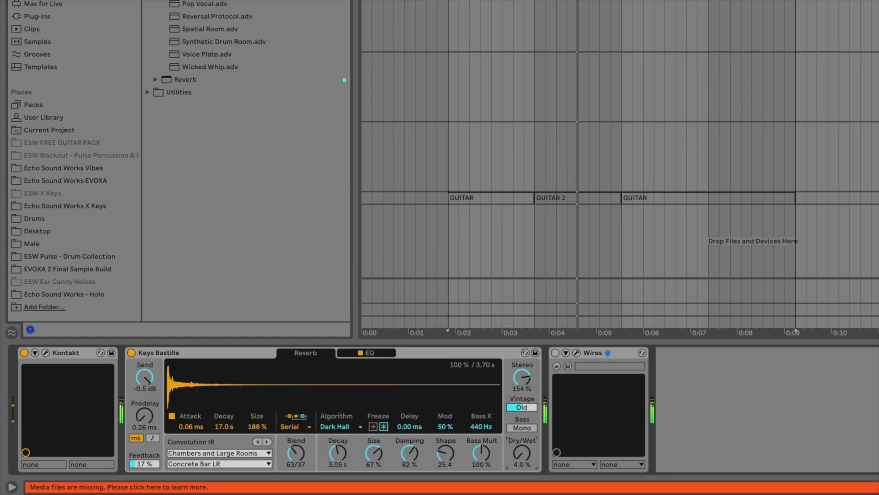
mouse_move(522, 453)
mouse_down()
mouse_move(521, 463)
mouse_move(521, 426)
mouse_move(521, 458)
mouse_up()
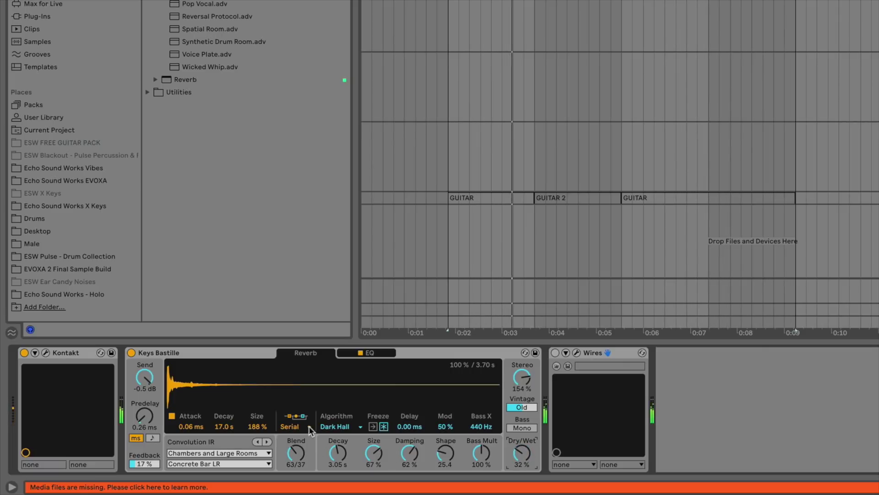
drag(294, 465, 295, 426)
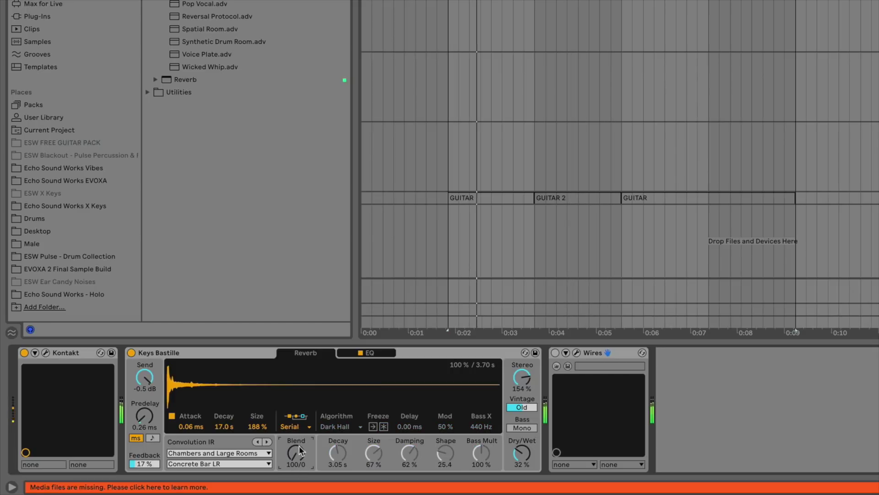
drag(522, 453, 522, 435)
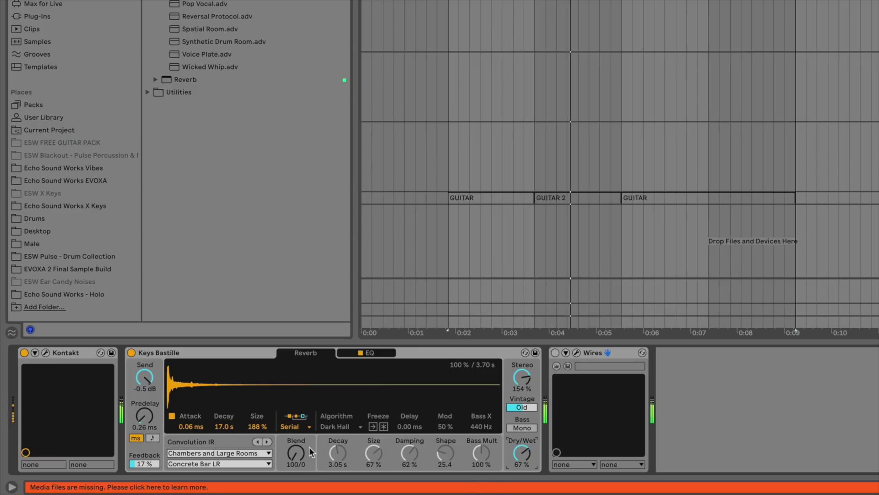
drag(295, 453, 296, 476)
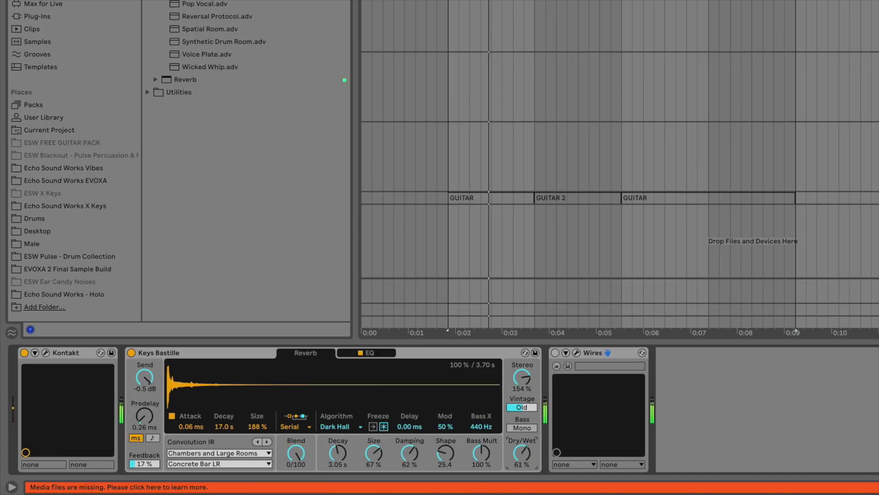
drag(521, 453, 522, 470)
drag(311, 451, 311, 436)
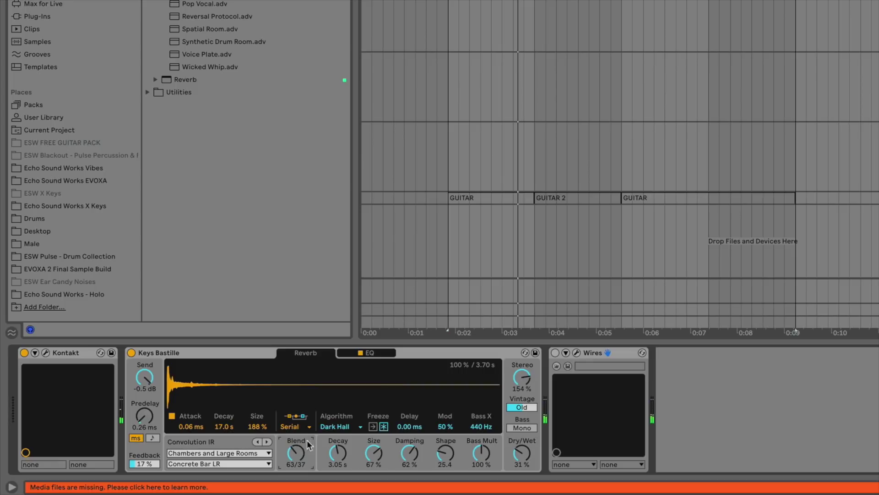
click(335, 426)
Switch the algorithm to Prism, pick the Textures IR category, and set Dry/Wet to 23%.
click(347, 476)
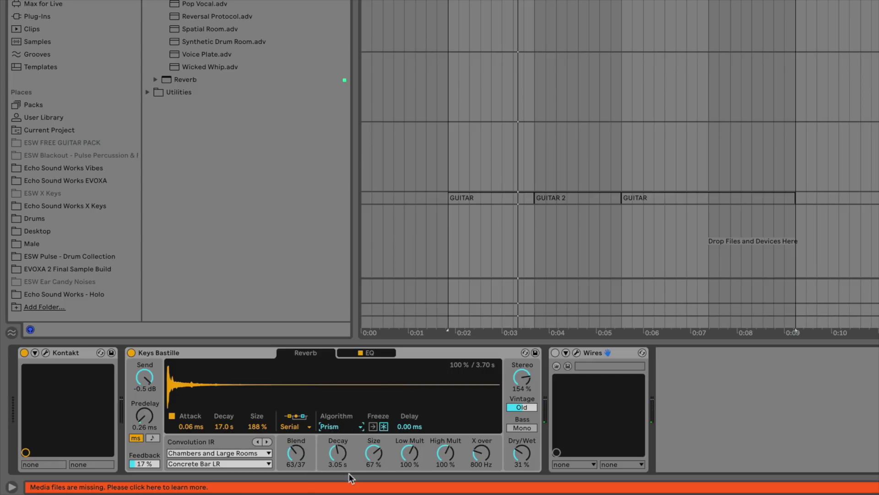
drag(522, 453, 522, 449)
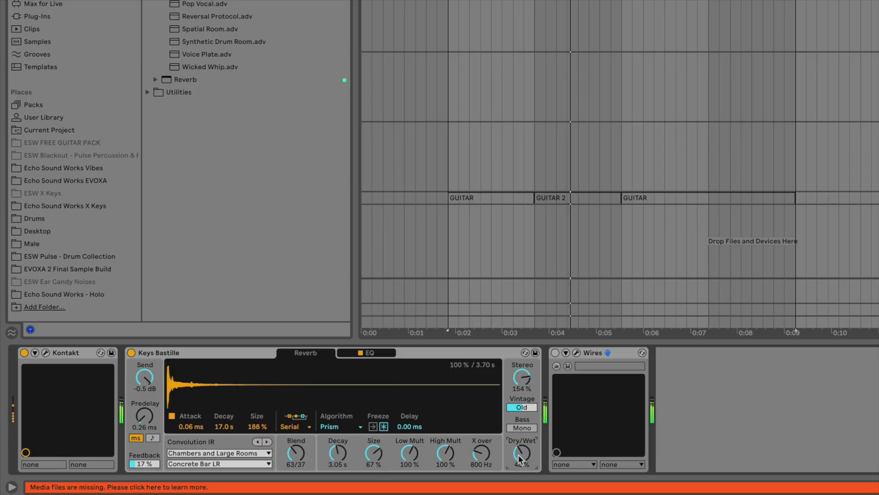
click(257, 453)
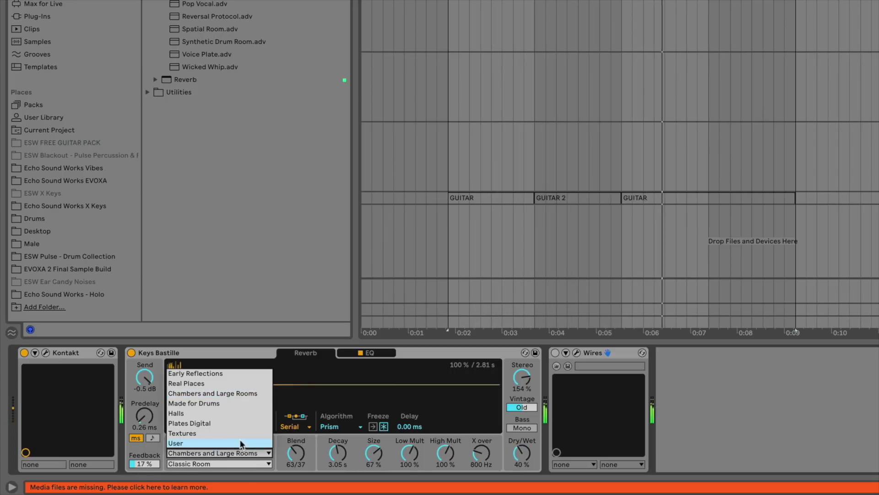
click(232, 430)
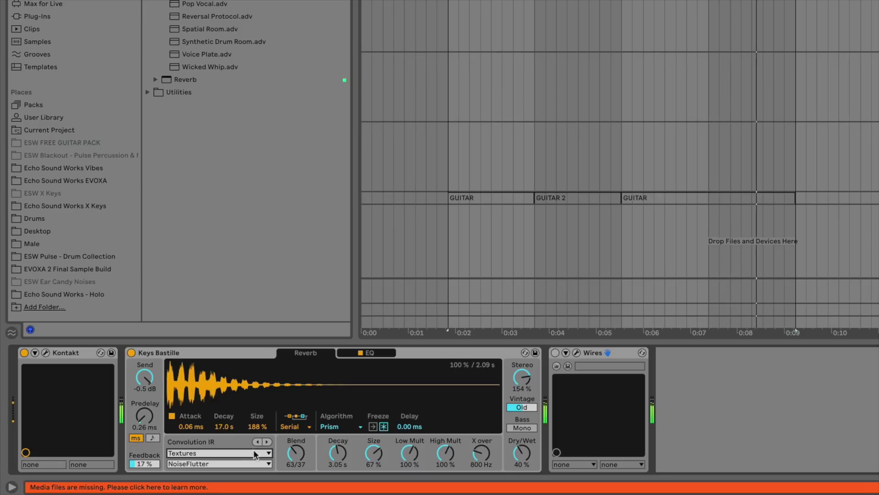
drag(296, 453, 296, 458)
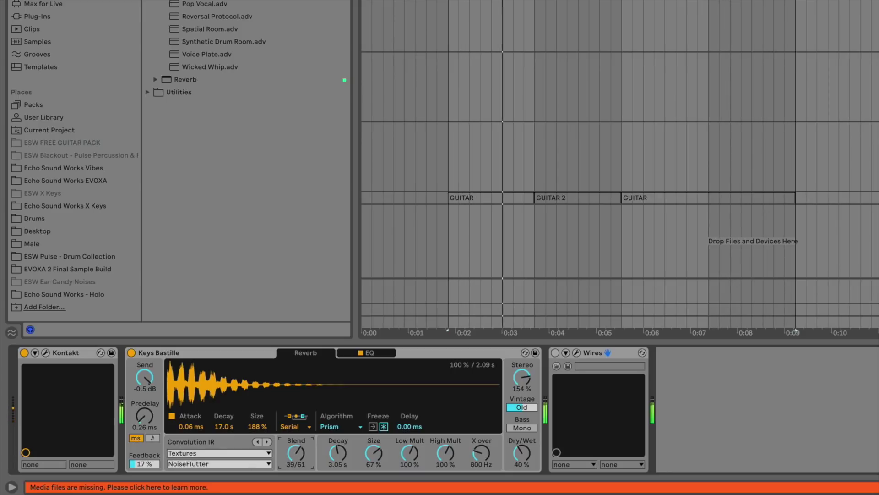
drag(522, 452, 521, 458)
drag(296, 453, 295, 445)
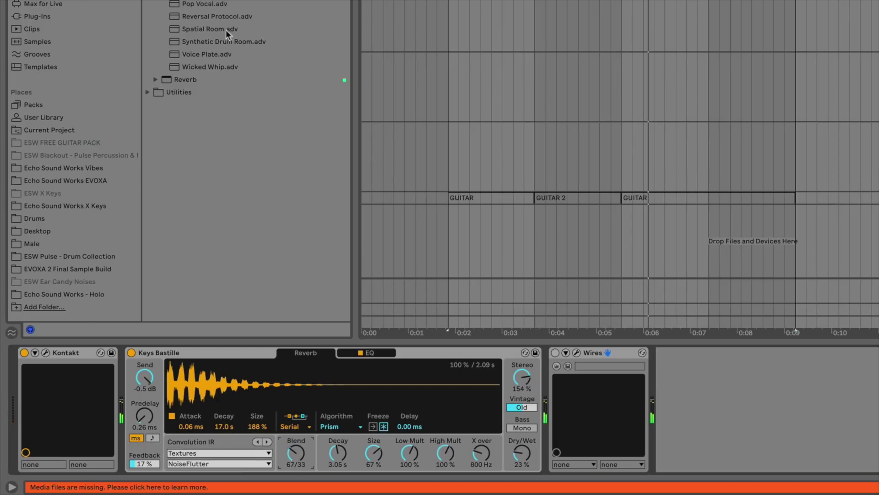
Load Reversal Protocol onto the reverb, try Dry/Wet at 22% and 28%, and finish at 44%.
click(192, 16)
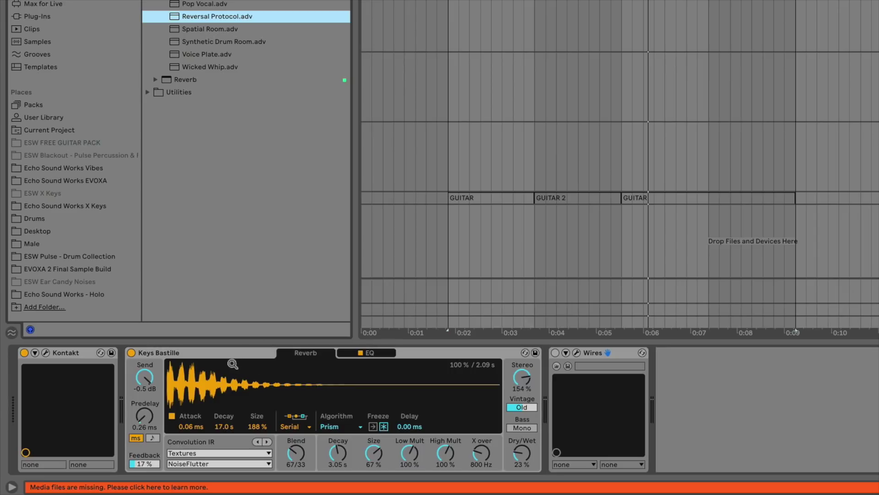
drag(210, 277, 181, 349)
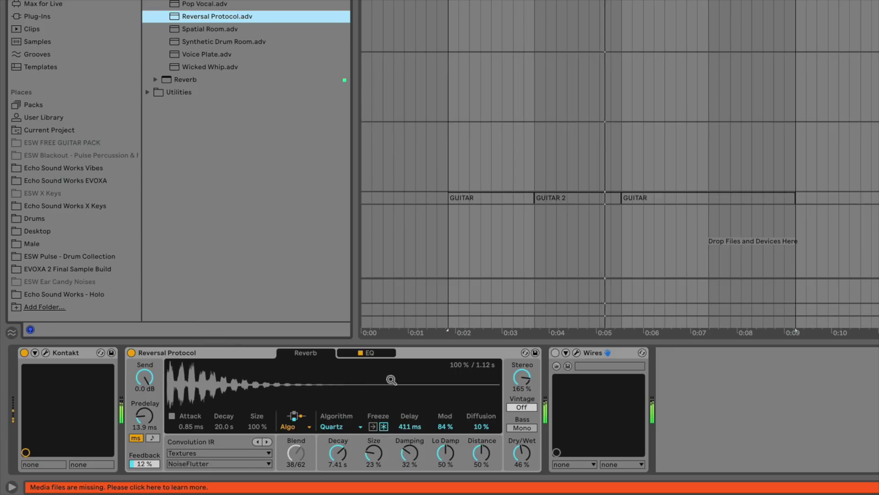
drag(522, 453, 522, 483)
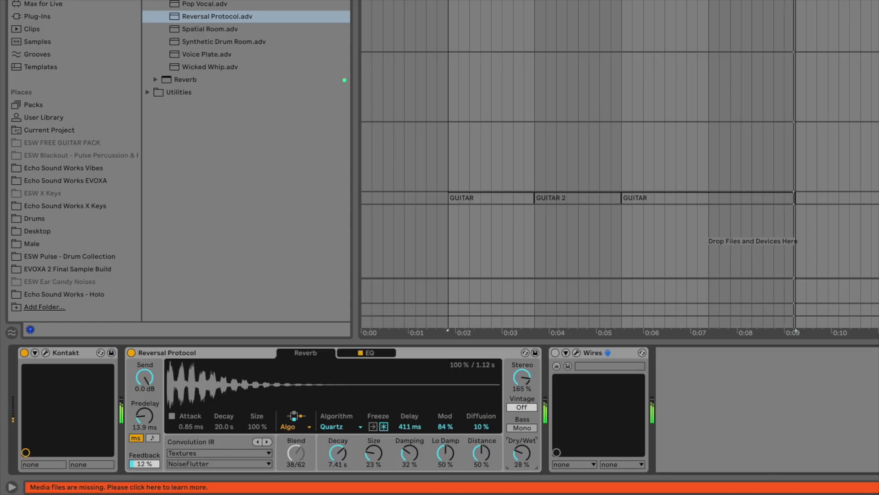
drag(525, 453, 525, 447)
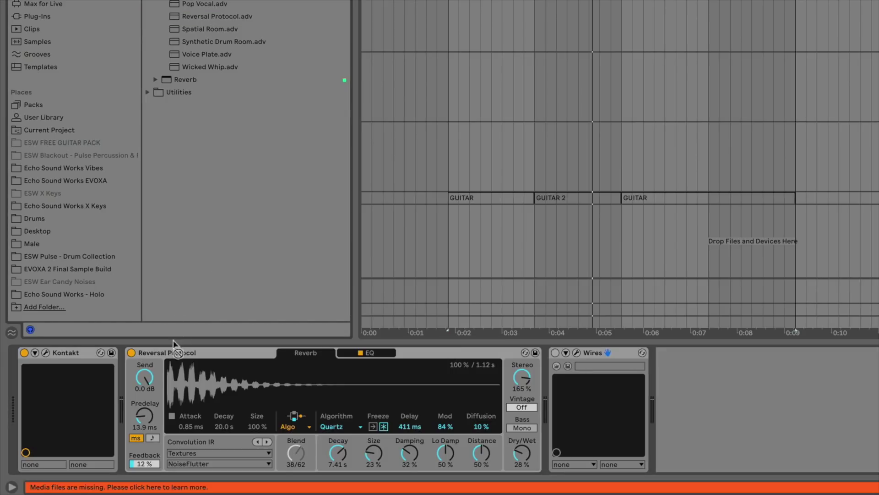
drag(527, 454, 527, 450)
key(space)
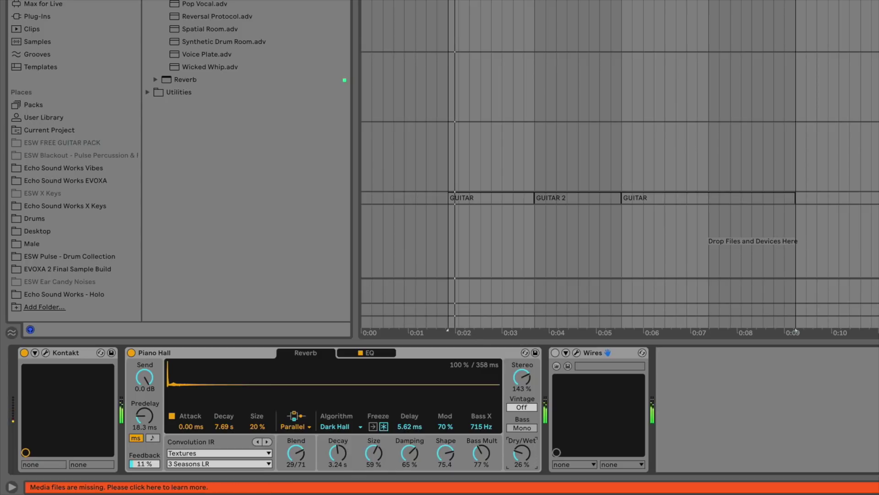
Set an insert point, then select bars 2 to 6 on the Kontakt track.
click(741, 330)
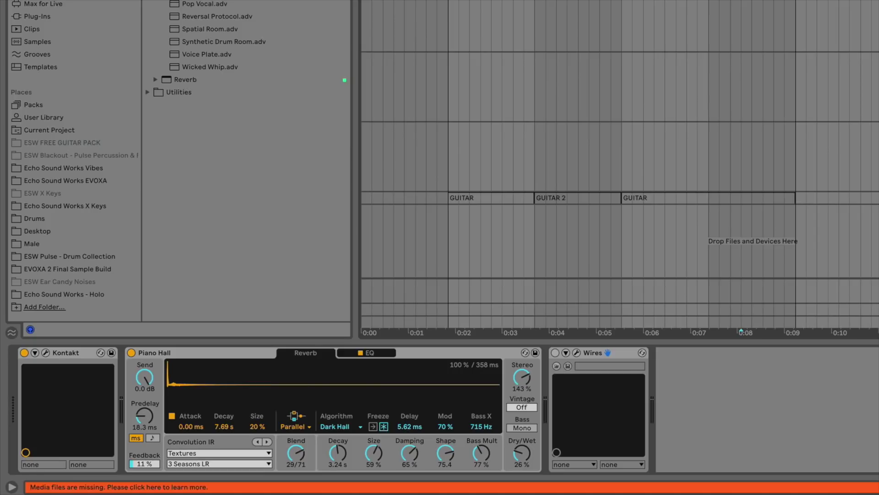
drag(449, 329, 796, 329)
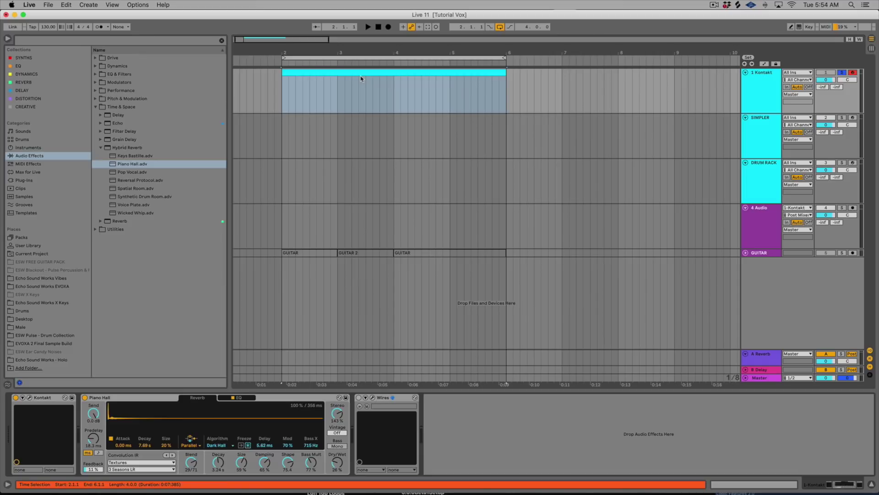
Create an empty MIDI clip over the selection and set its scale to F#/Gb Minor.
double_click(362, 78)
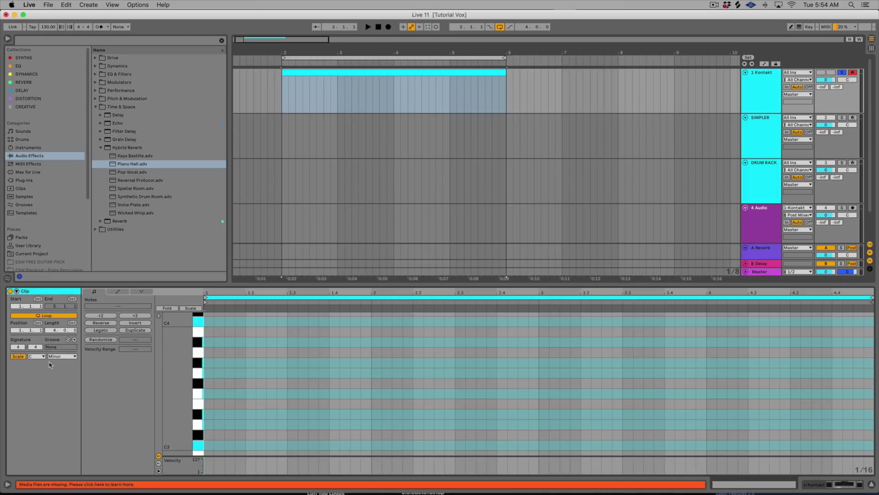
click(21, 357)
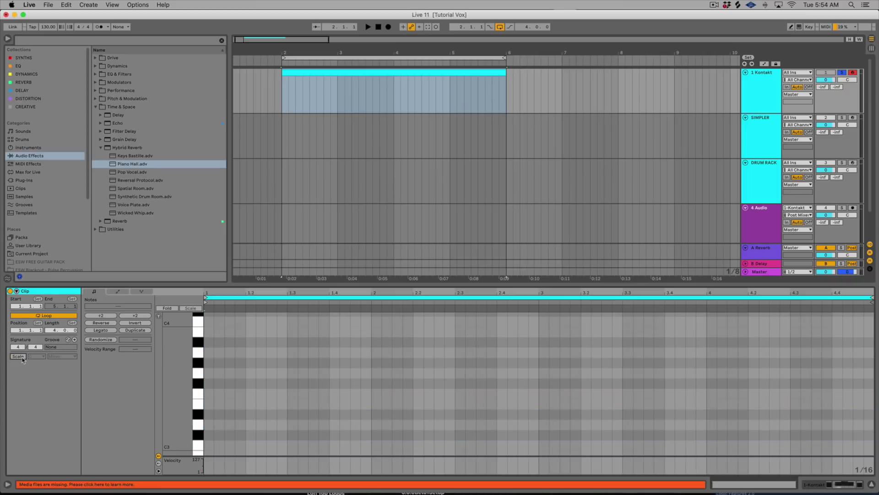
click(24, 358)
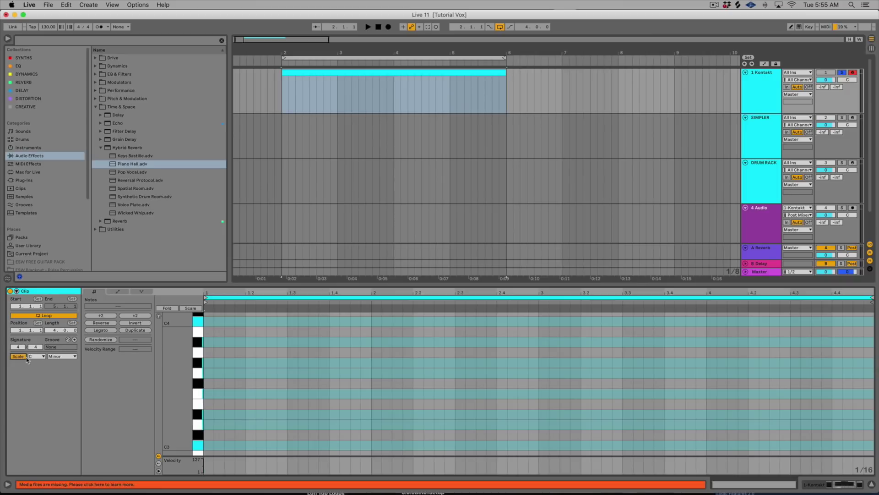
click(42, 356)
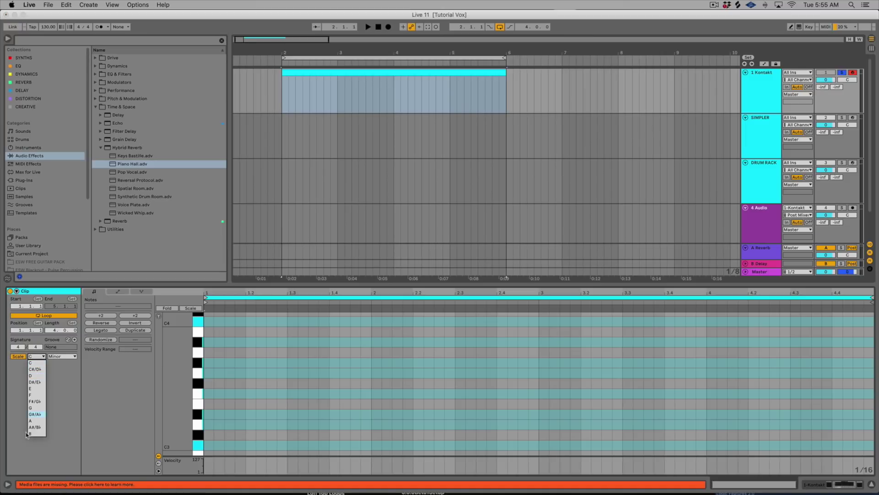
click(60, 406)
click(63, 357)
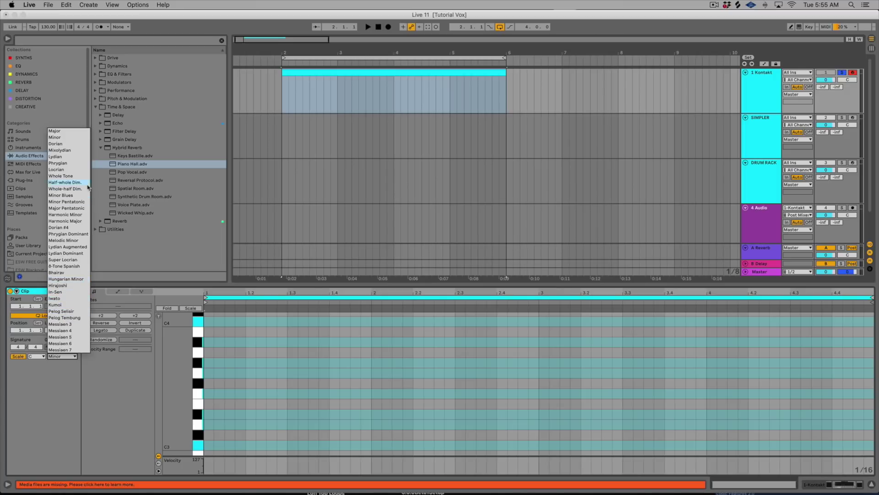
click(136, 370)
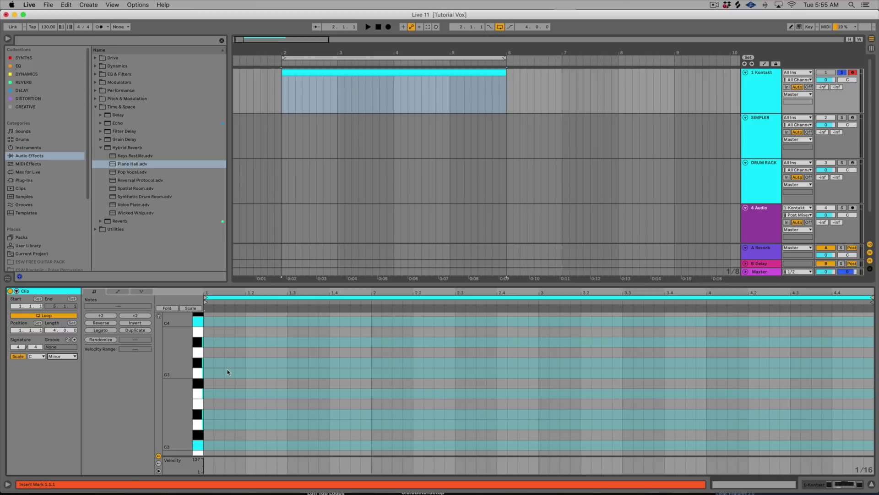
click(38, 356)
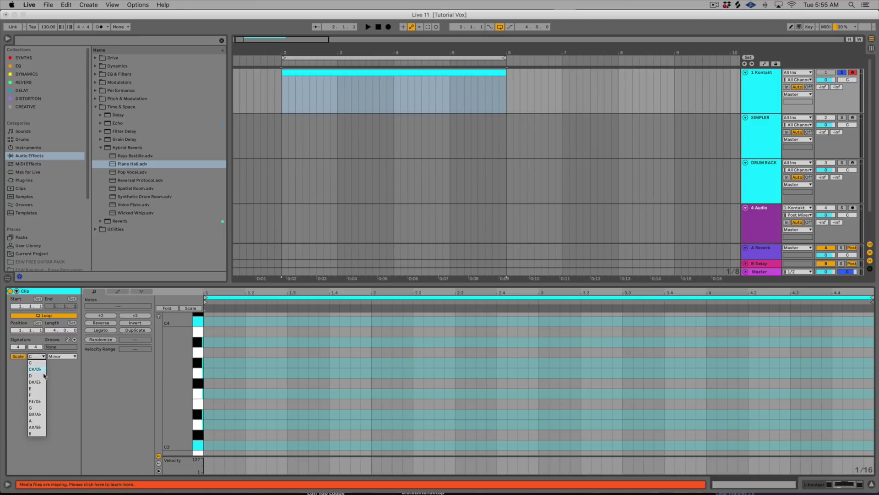
click(44, 401)
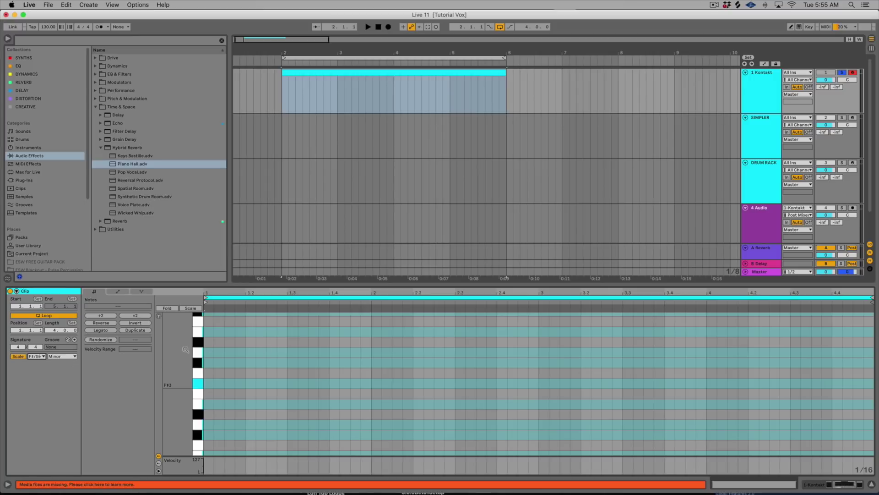
Fold the piano roll to show only in-scale note rows.
click(169, 311)
click(170, 312)
click(190, 308)
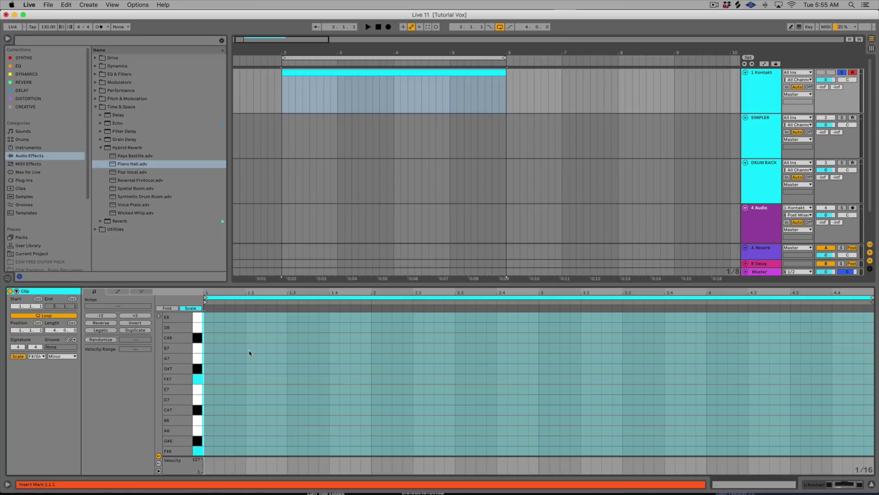
Draw an F#4–A4–C#5–F#5 chord at the clip start.
scroll(249, 353, down, 10)
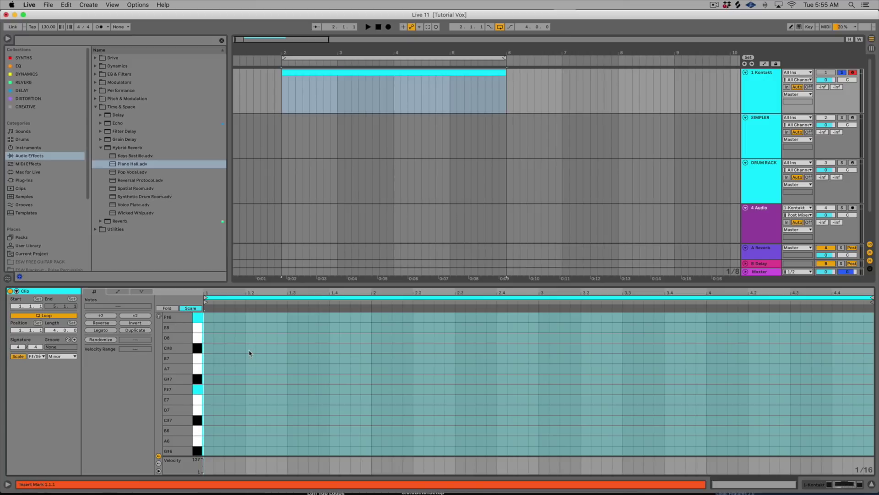
click(290, 326)
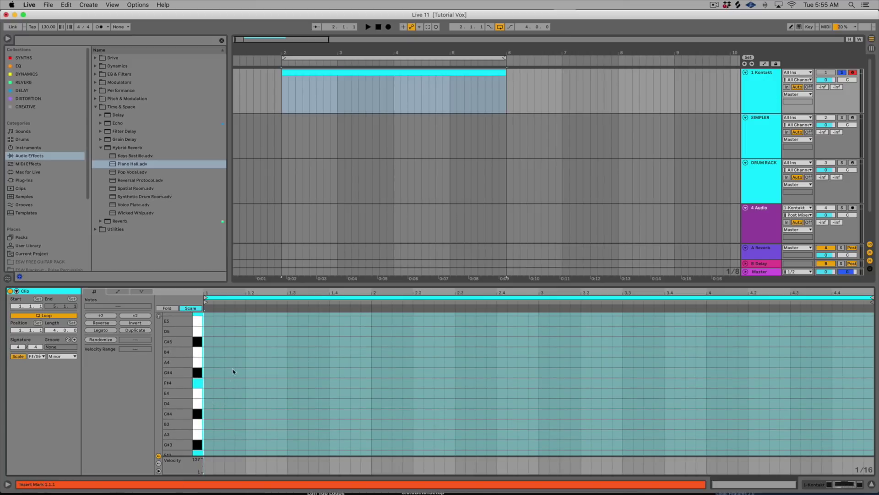
key(b)
click(208, 383)
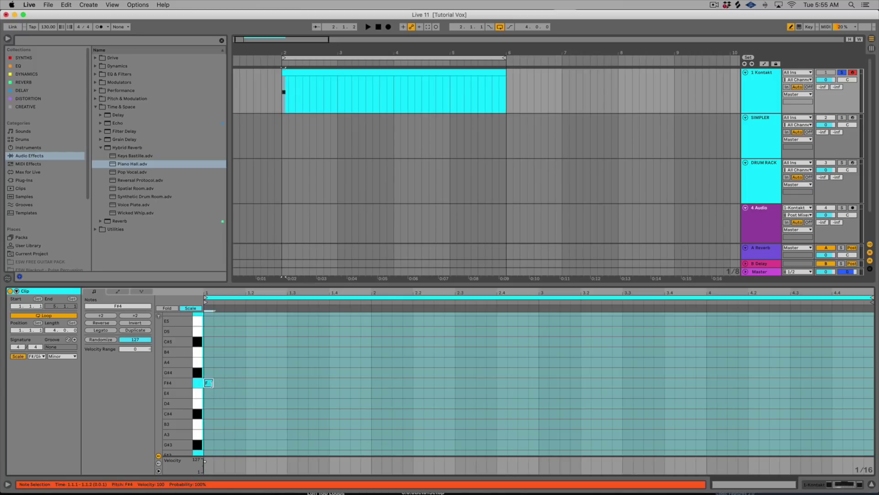
click(209, 362)
click(209, 342)
scroll(214, 319, up, 3)
click(209, 336)
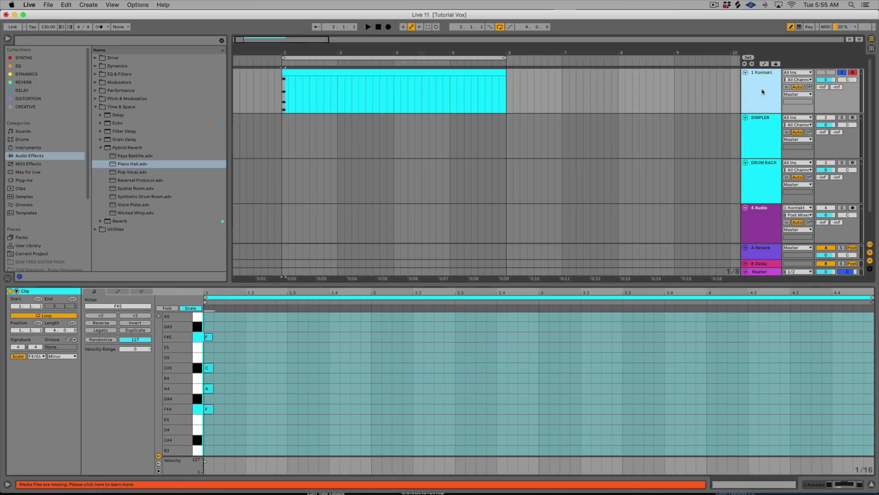
Select the Kontakt clip and play back the chord progression.
click(337, 82)
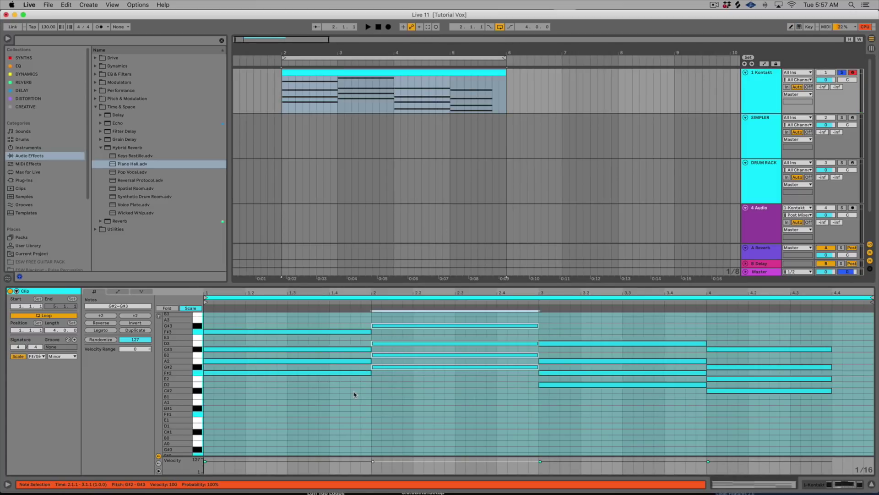
scroll(357, 395, up, 3)
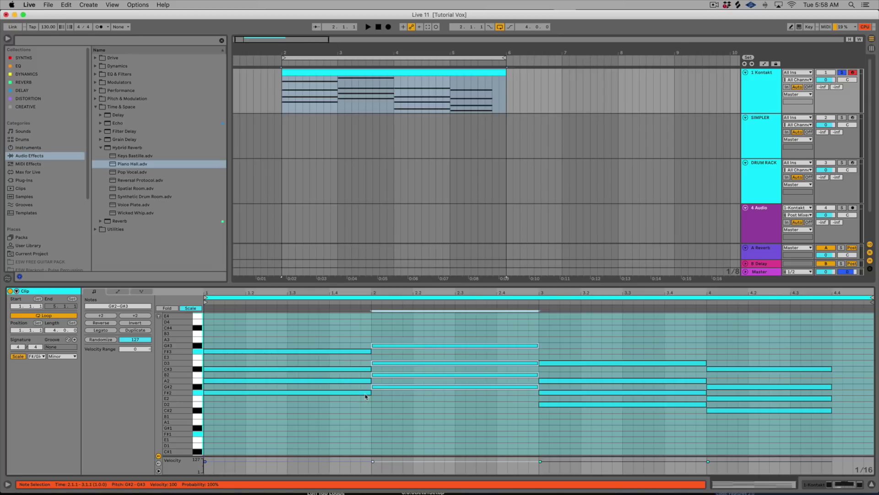
key(space)
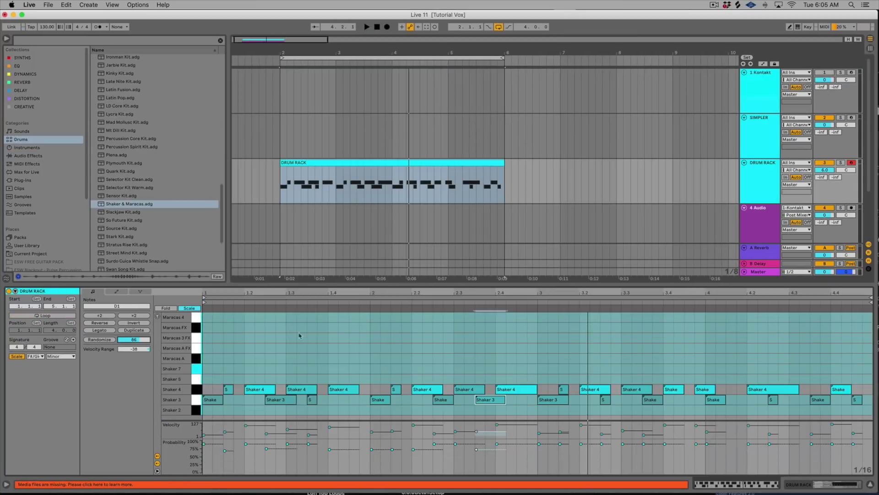
Set the velocity randomization range to -60 and select a run of shaker notes.
drag(130, 346, 130, 387)
drag(130, 348, 130, 346)
click(217, 446)
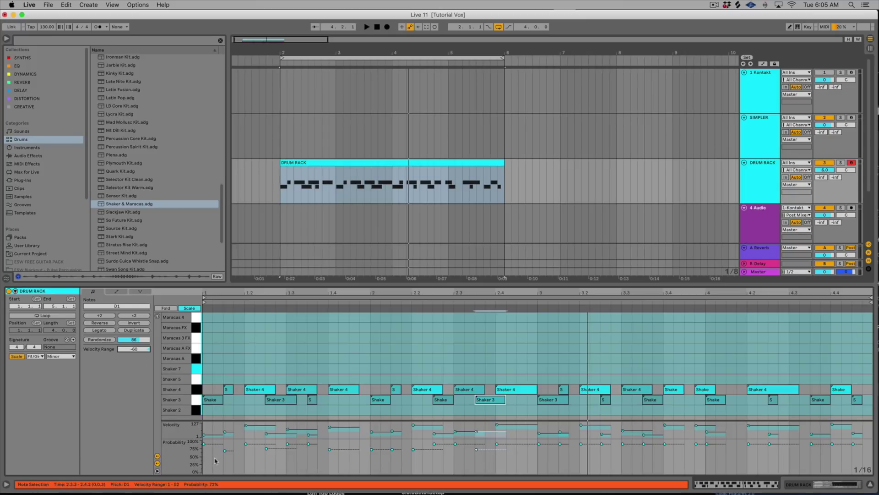
drag(216, 458, 625, 440)
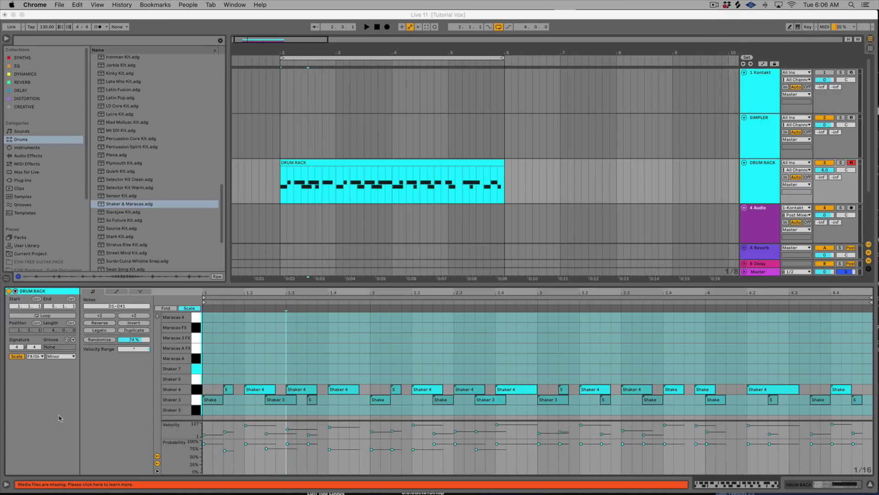
Randomize the selected drum notes' probabilities several times.
click(103, 351)
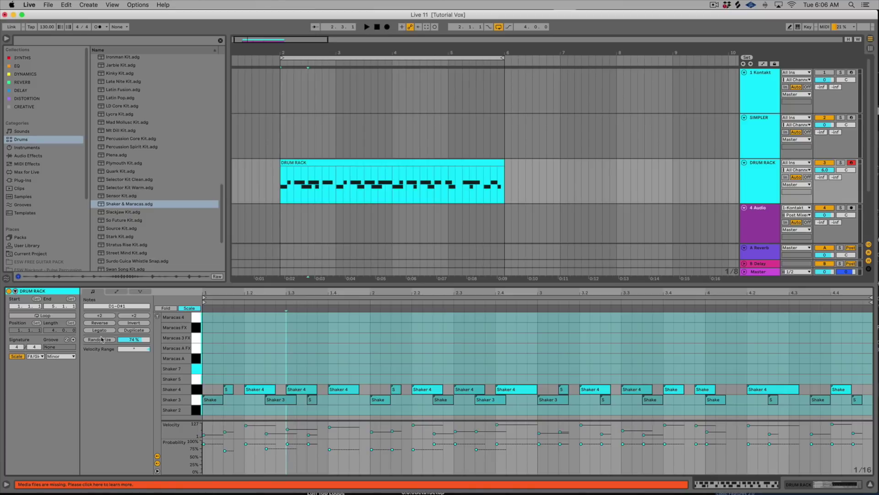
click(101, 339)
click(103, 340)
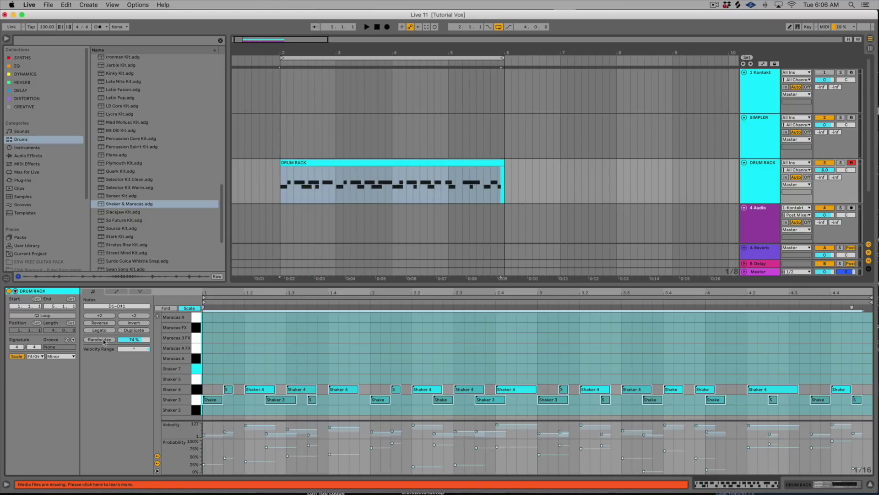
click(104, 340)
click(104, 341)
click(104, 341)
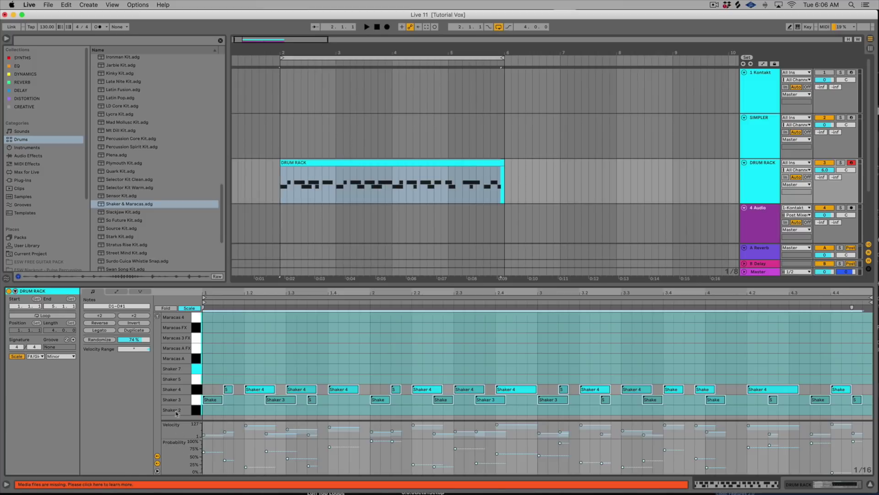
Re-randomize probabilities during playback and lower the randomize amount from 74% to 57%.
key(space)
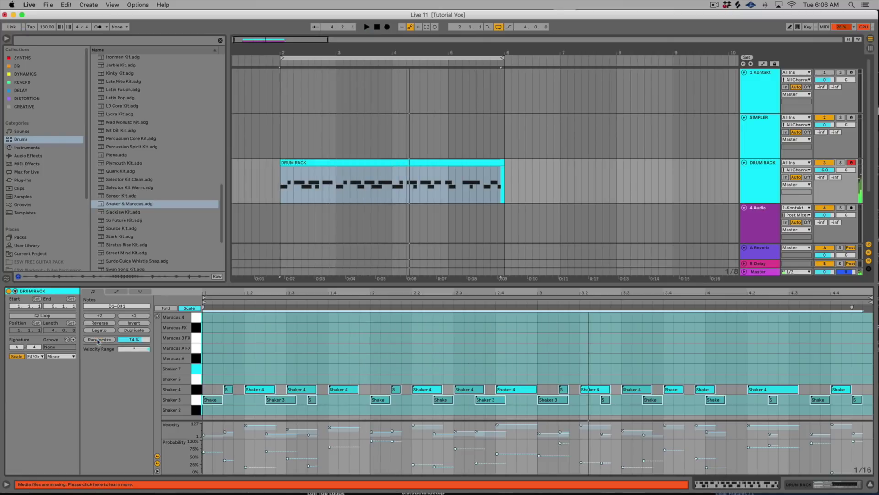
click(99, 339)
click(98, 340)
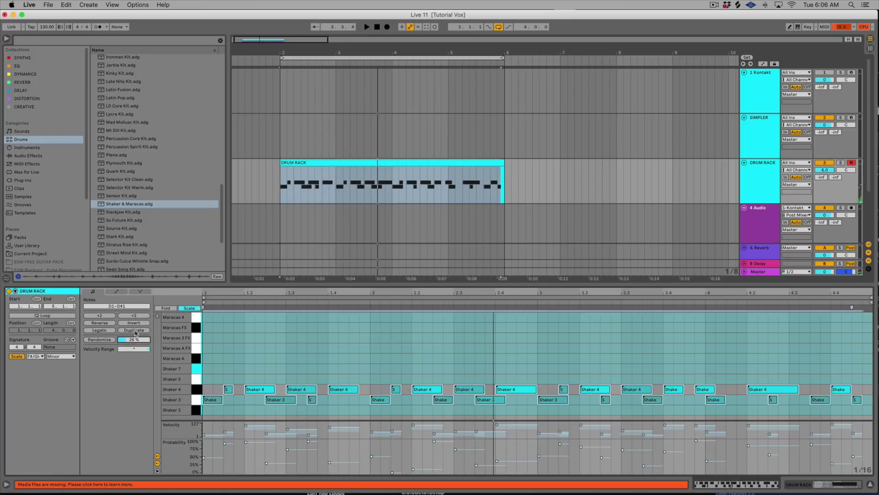
drag(131, 342, 137, 353)
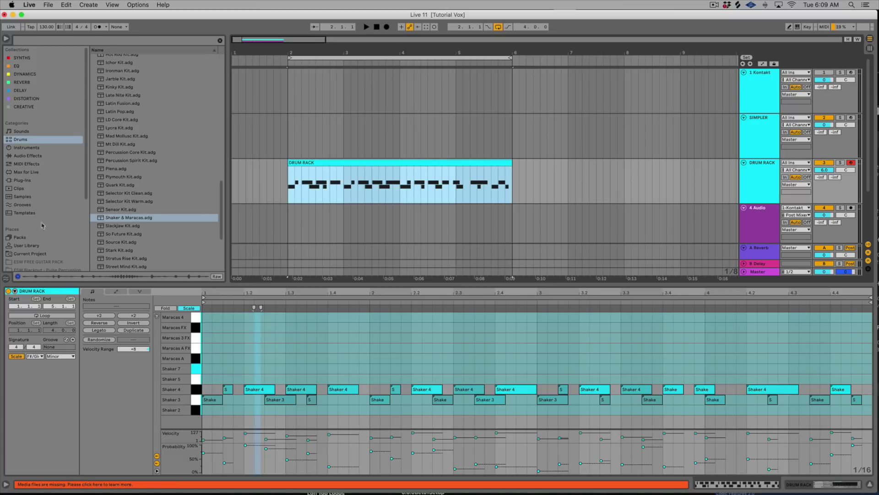
Show the clip's note expression lanes.
click(139, 291)
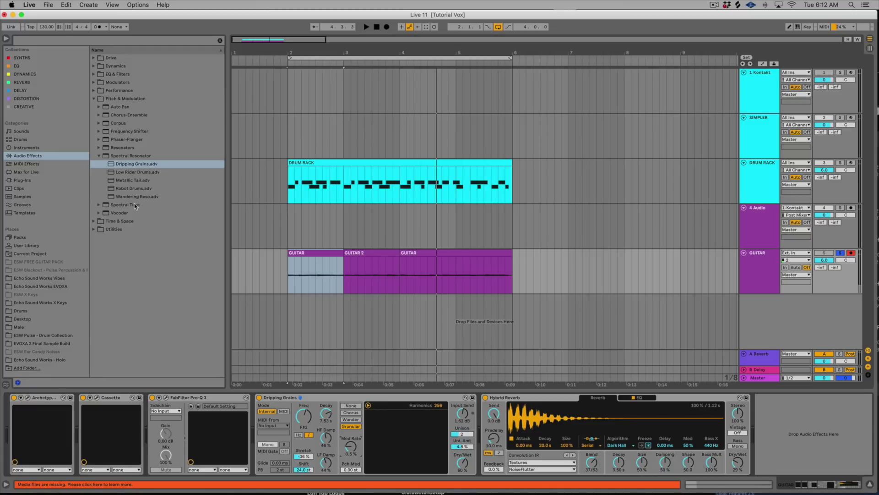
Play the guitar through Dripping Grains, raise Mod Rate to 0.7%, and choose Wander mode.
scroll(294, 324, right, 2)
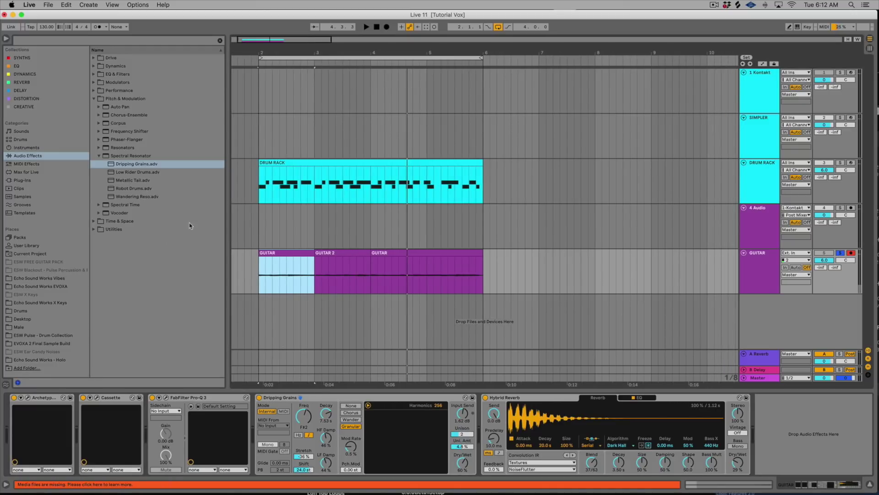
click(323, 399)
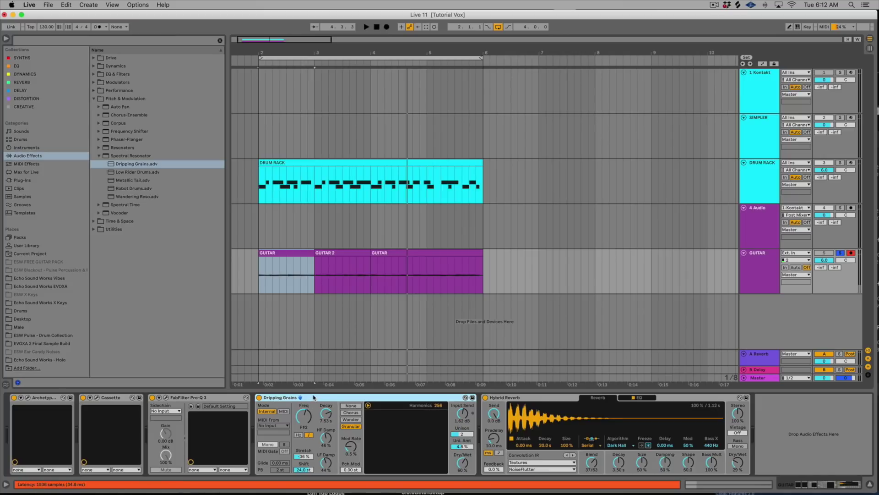
key(space)
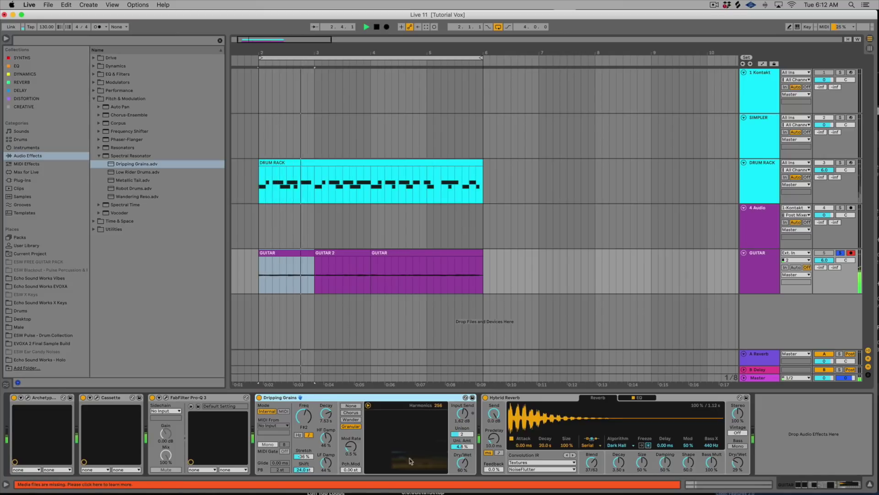
click(464, 464)
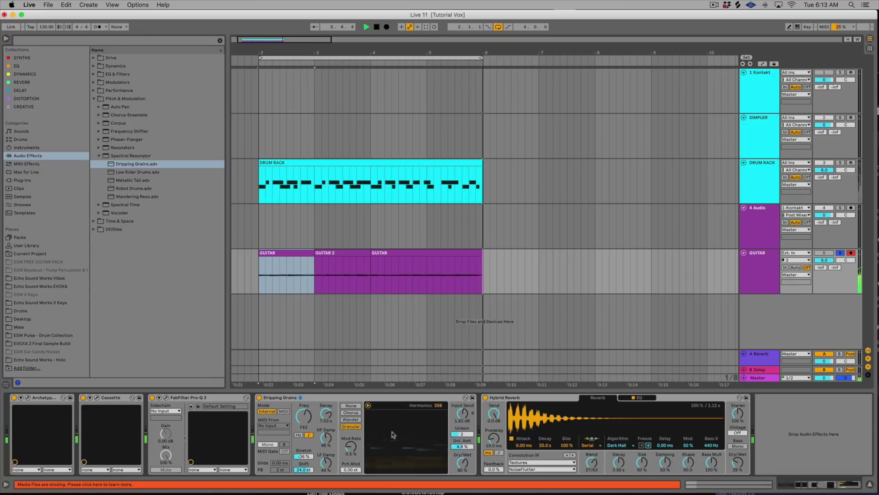
drag(350, 447, 351, 443)
click(351, 420)
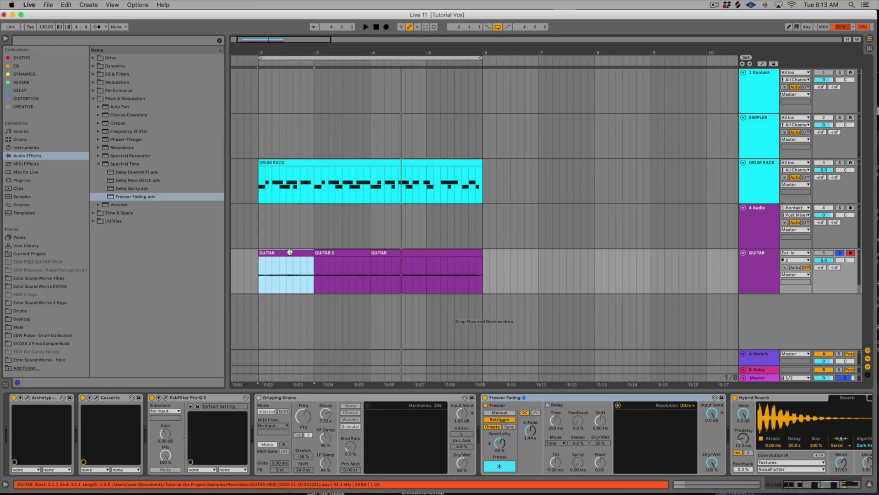
Load Freezer Fading, lower Spectral Time's dry/wet to 33%, and restart playback.
key(space)
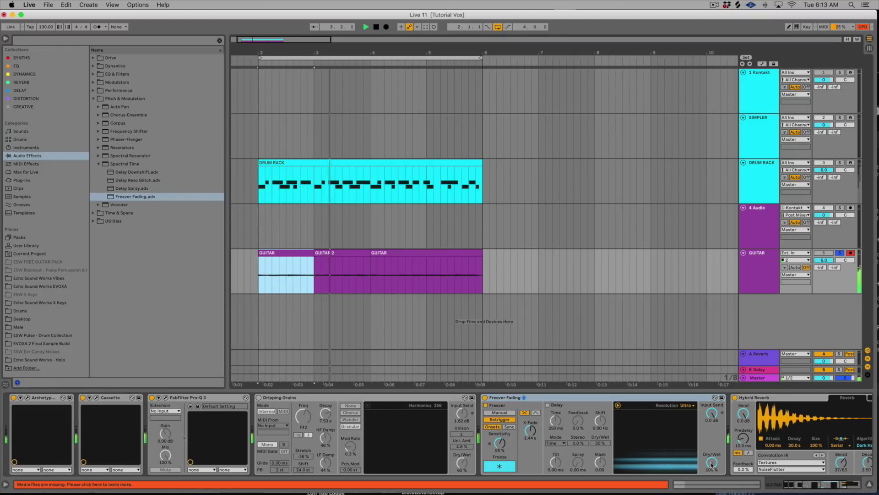
mouse_move(712, 464)
mouse_down()
mouse_move(711, 472)
mouse_move(712, 459)
mouse_up()
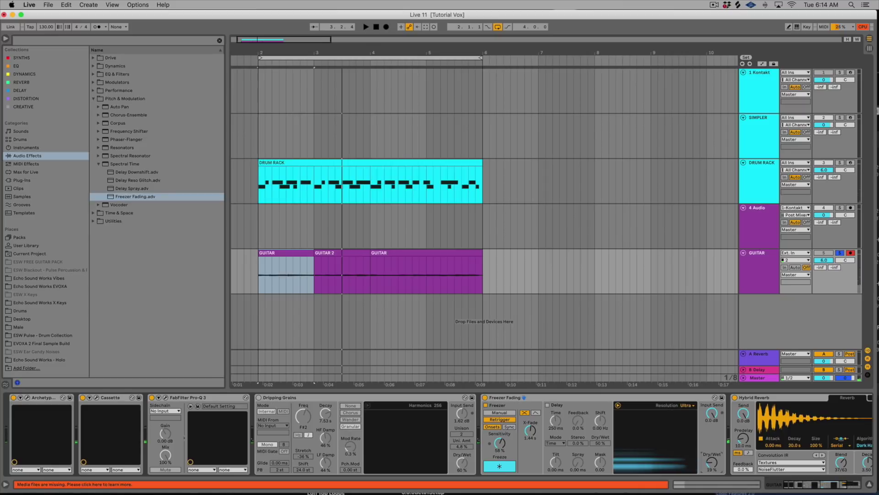
key(space)
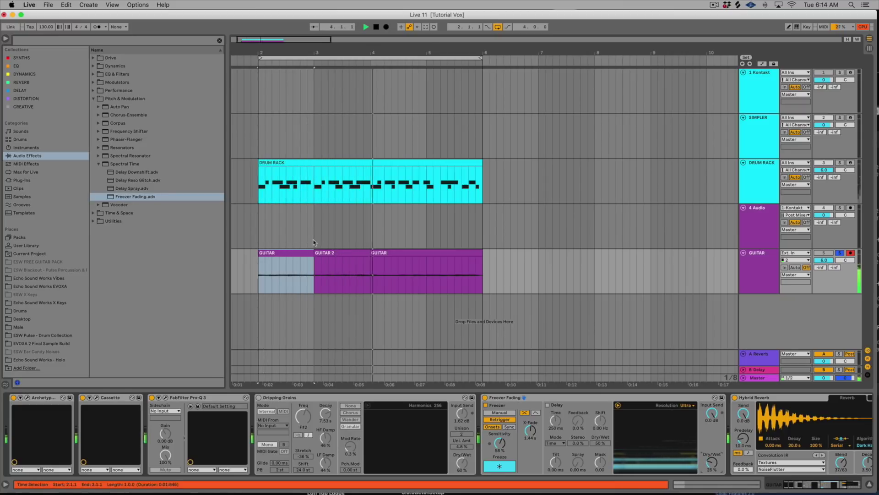
Load and audition Delay Downshift on the guitar, lowering its dry/wet from 30% to 11%.
key(space)
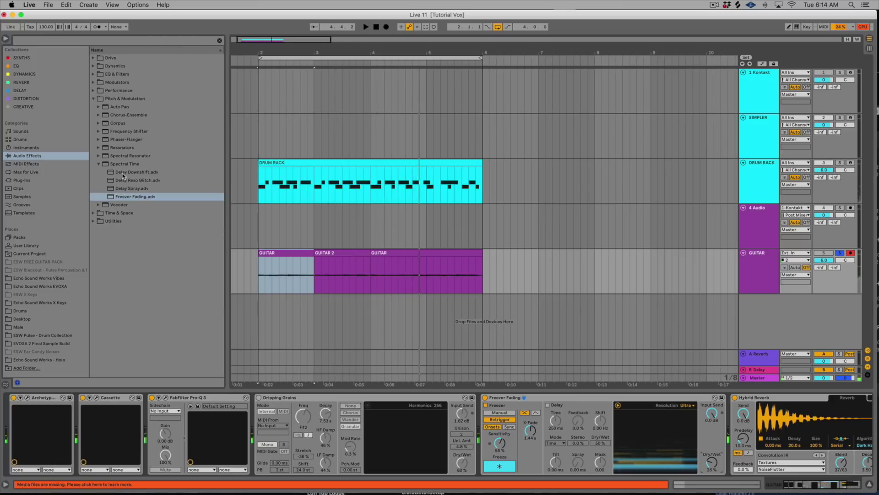
click(123, 172)
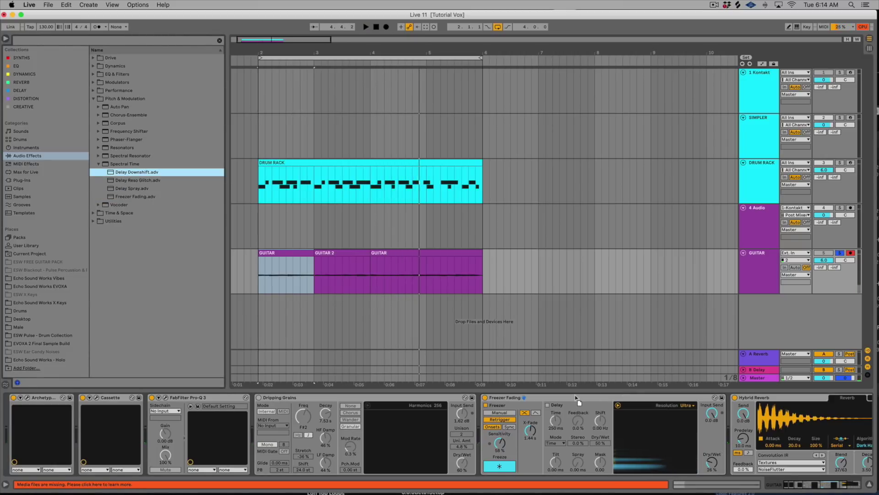
key(Return)
key(space)
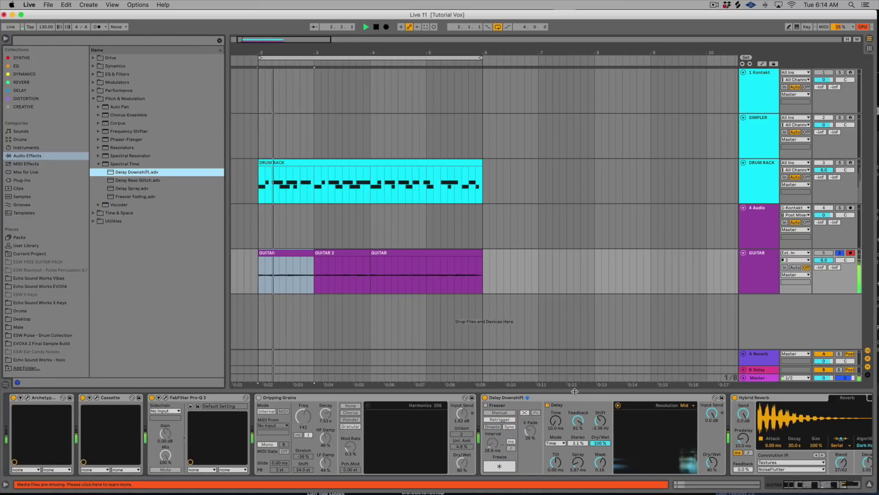
click(606, 447)
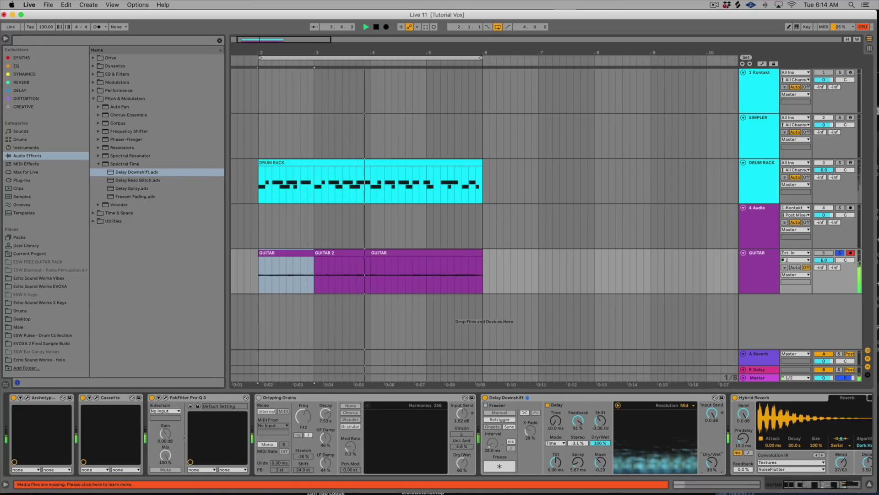
drag(712, 462, 712, 476)
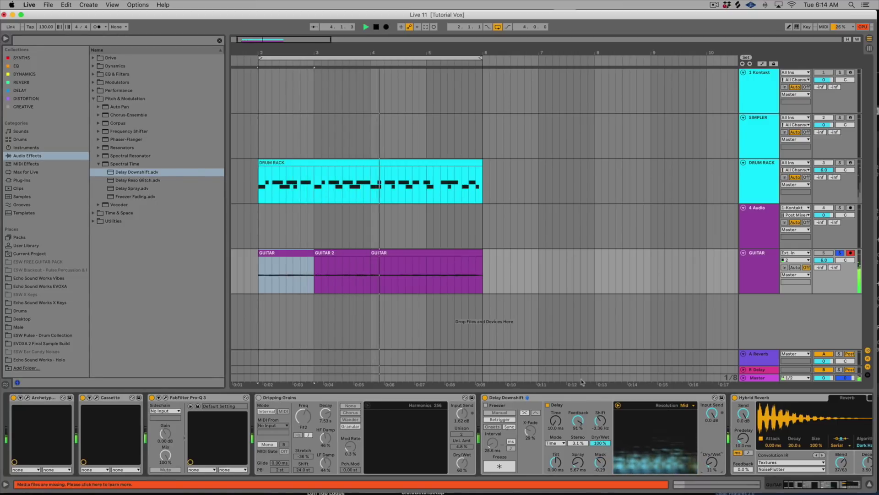
Load Delay Reso Glitch on the guitar and set its dry/wet to 17%.
click(132, 180)
key(Return)
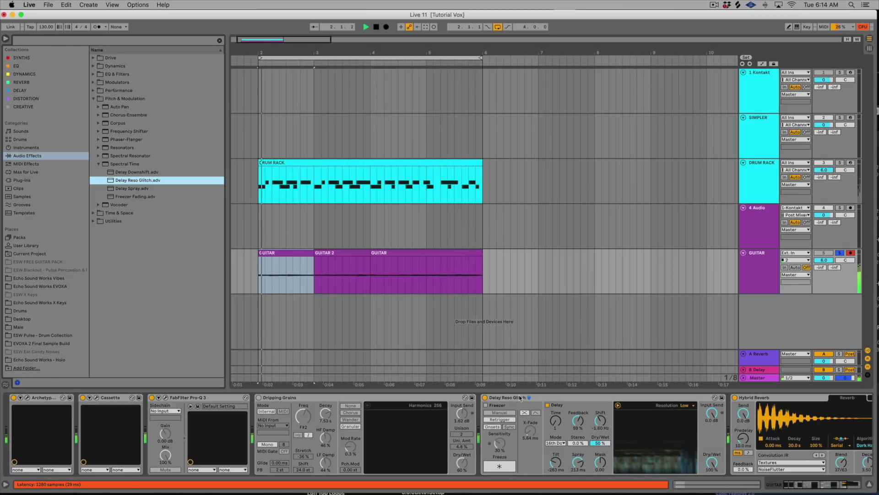
drag(712, 462, 712, 473)
Re-enable Dripping Grains and lower its dry/wet from 58% to 42% while playing.
click(258, 398)
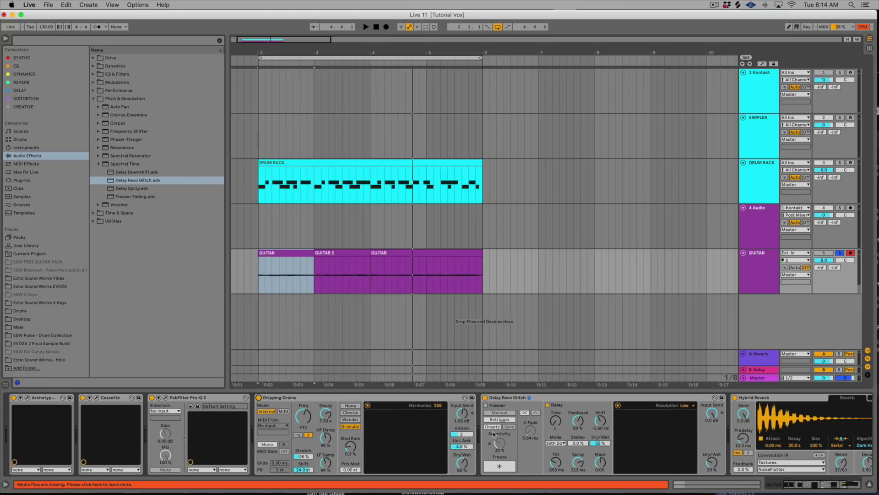
key(space)
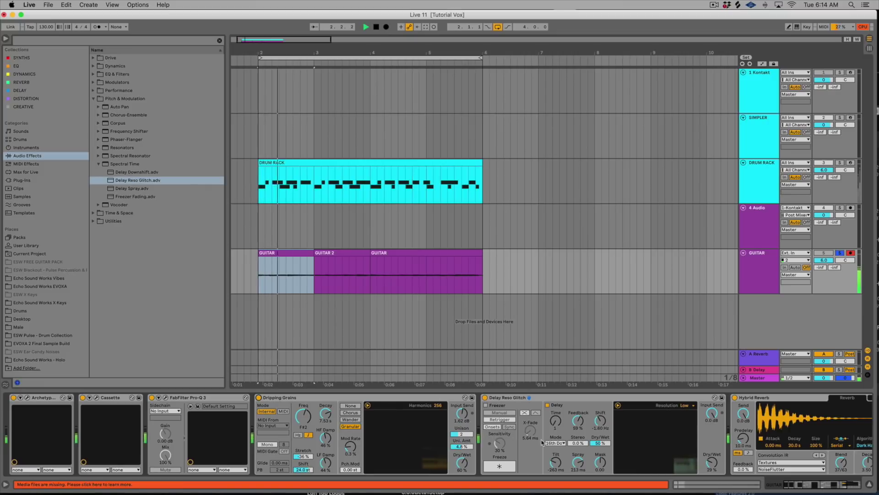
drag(463, 462, 463, 455)
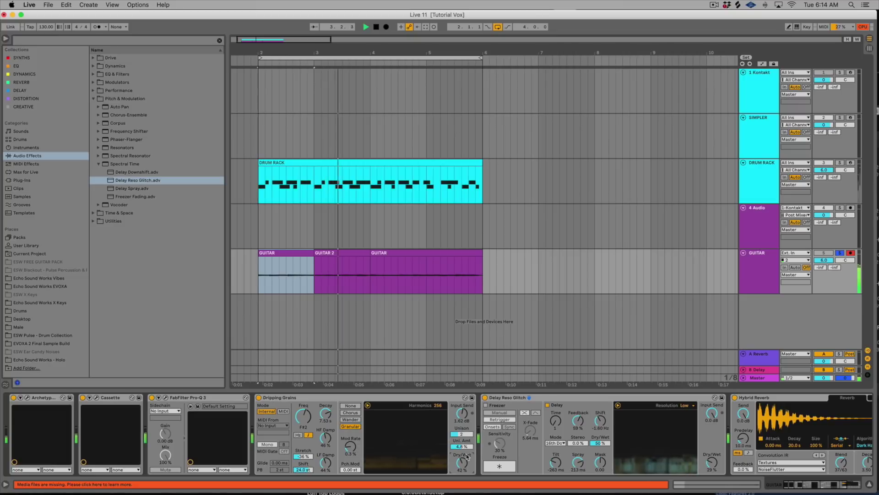
scroll(464, 440, right, 3)
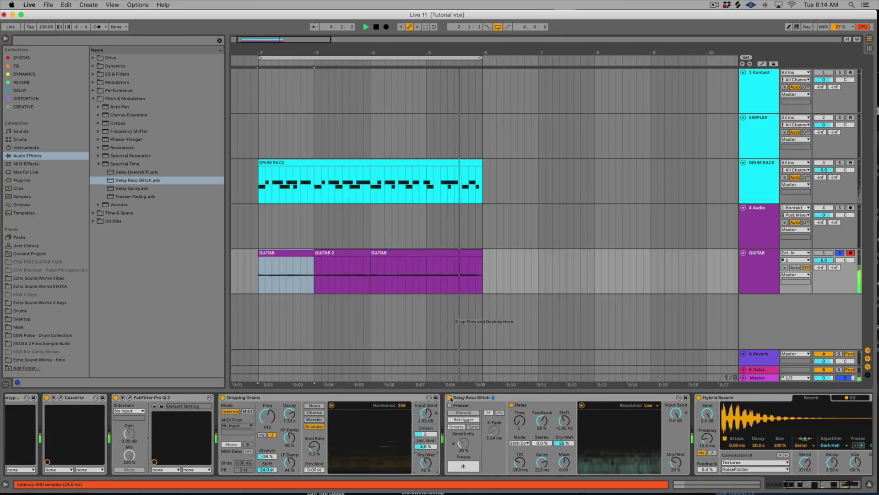
key(space)
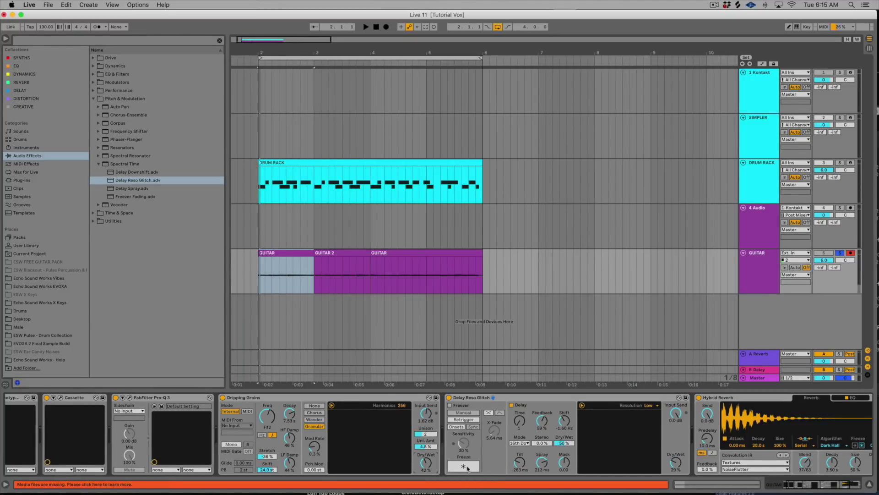
Push Delay Reso Glitch's dry/wet to 100% during playback, then settle it at 59%.
key(space)
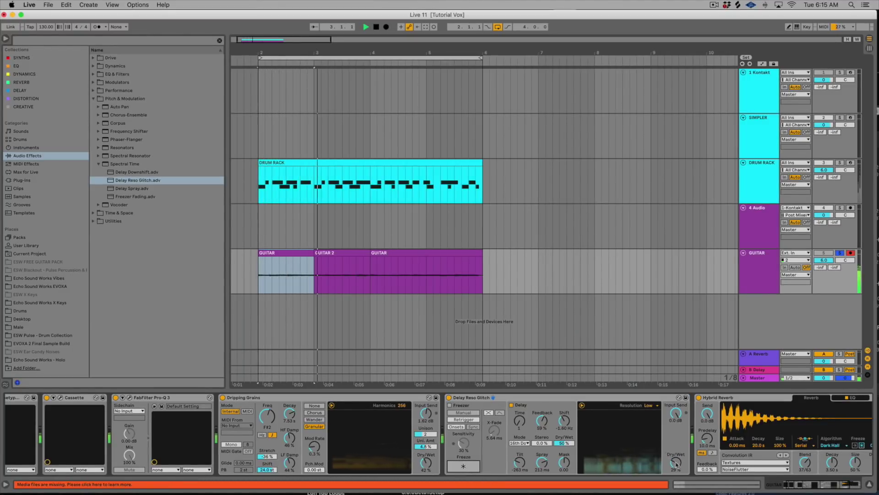
drag(676, 464, 676, 421)
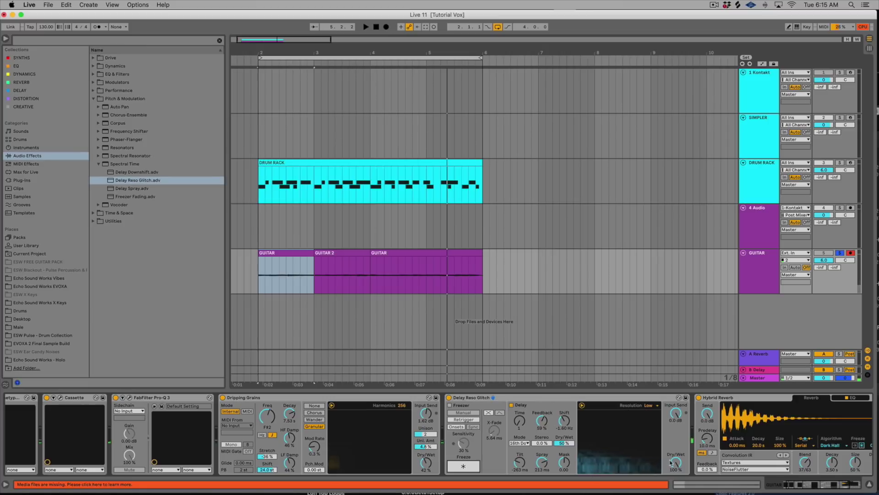
drag(671, 463, 678, 463)
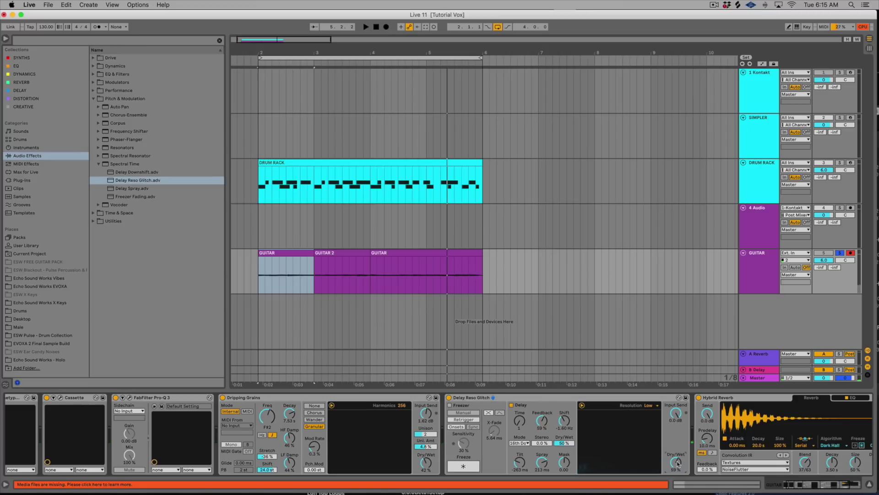